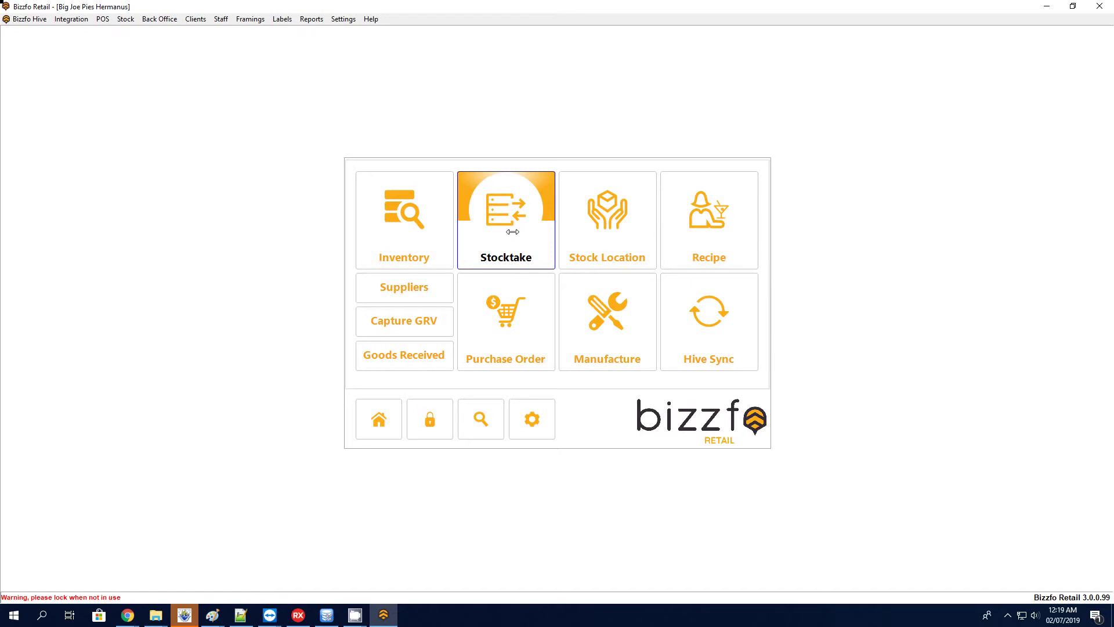
Look through the stock location options and view where the product Test1 is held, and exit the location window.
click(612, 243)
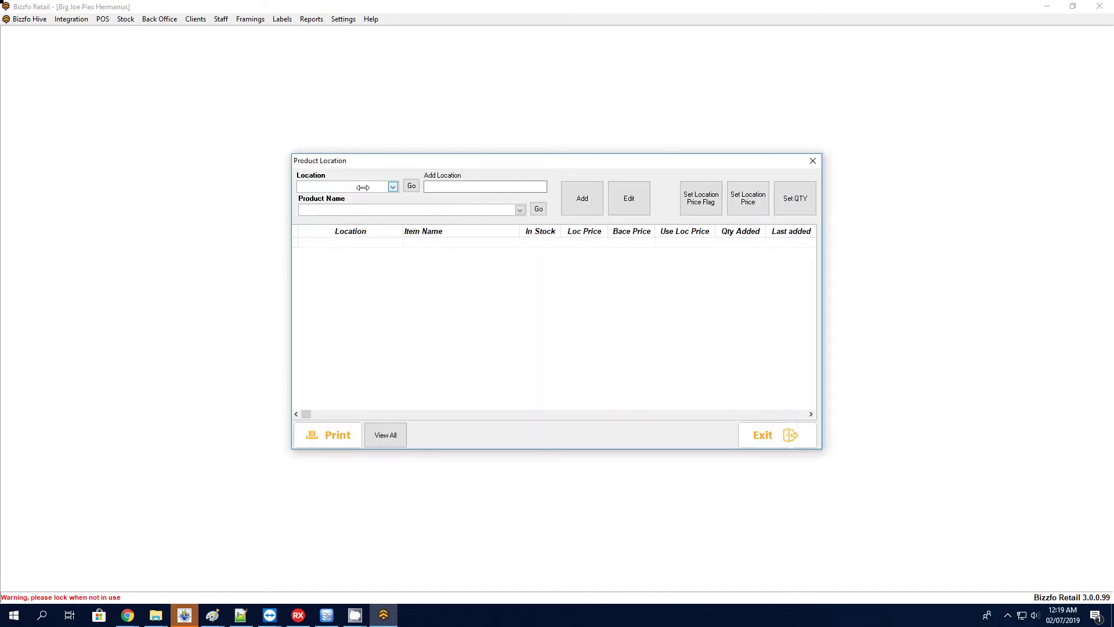
click(363, 188)
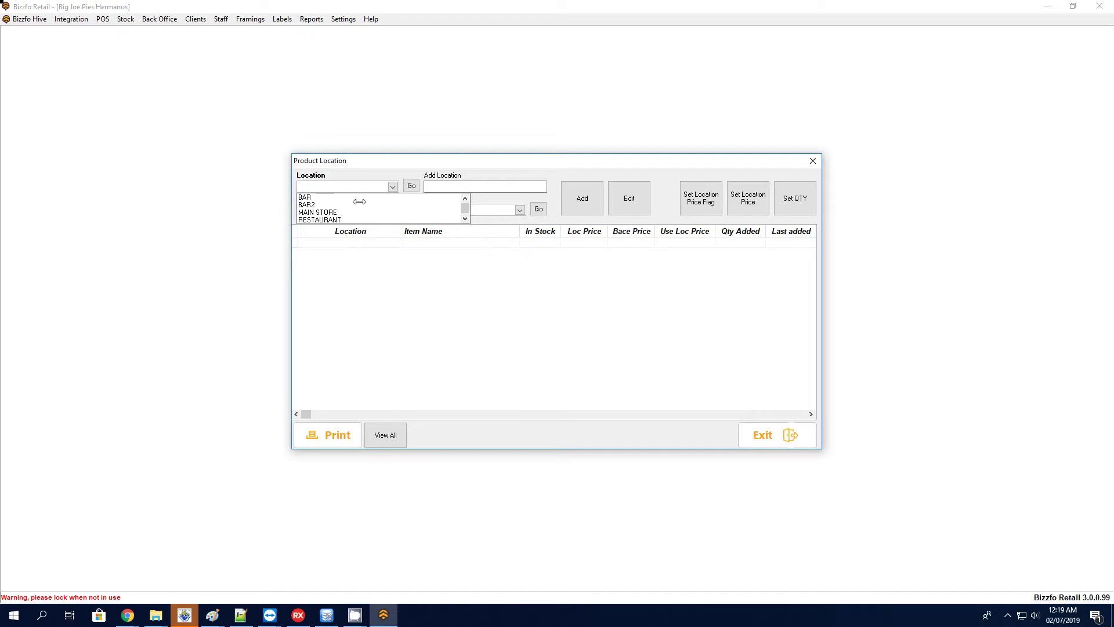
click(430, 172)
click(431, 188)
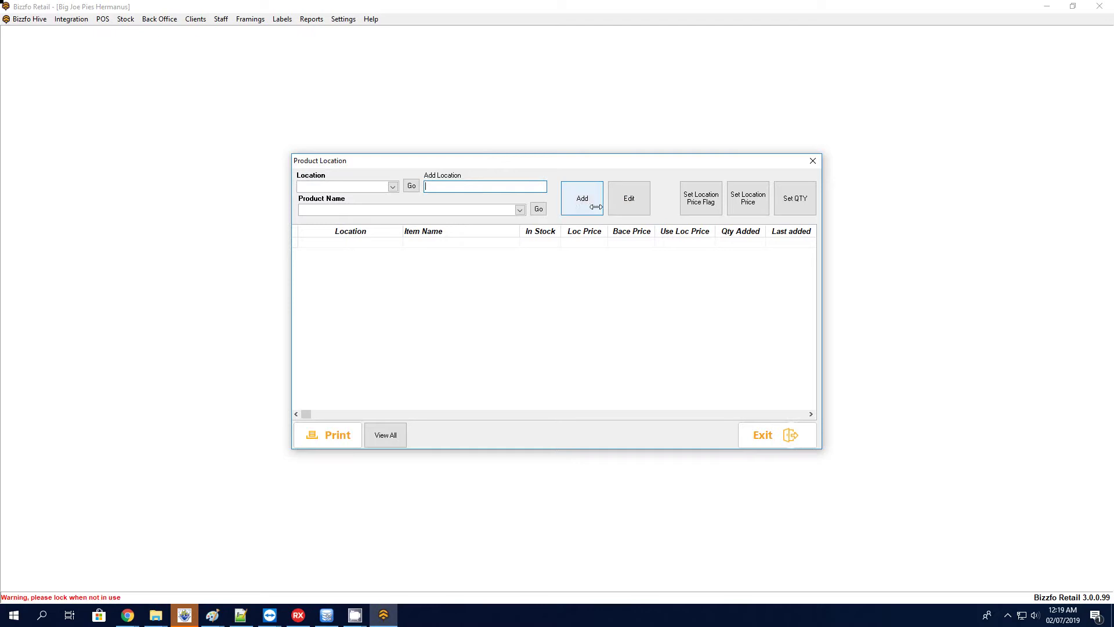
click(426, 209)
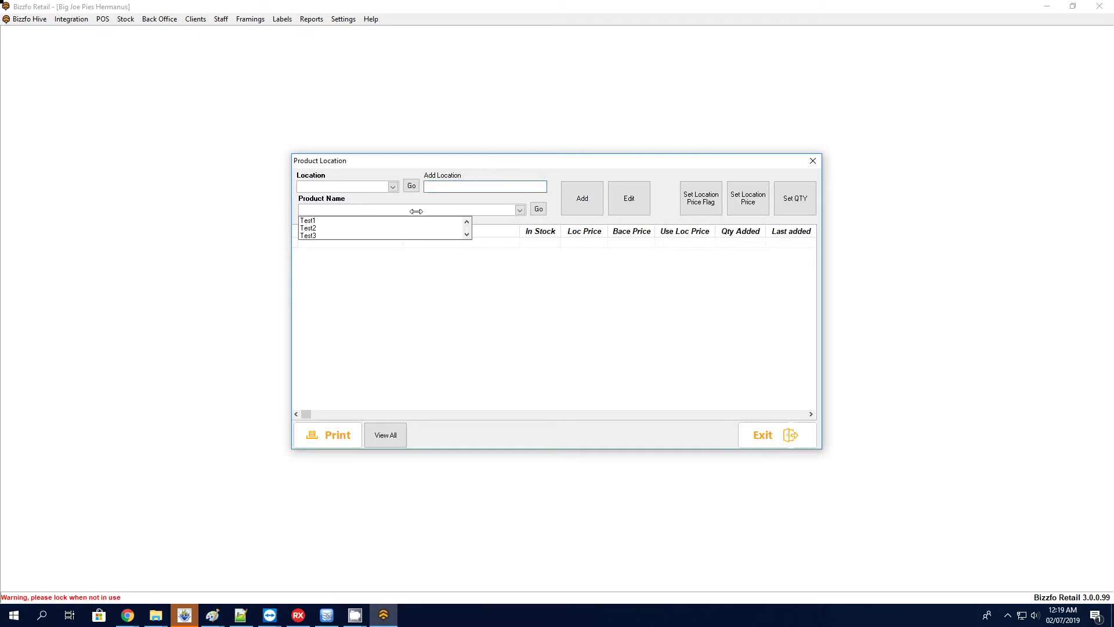
click(319, 221)
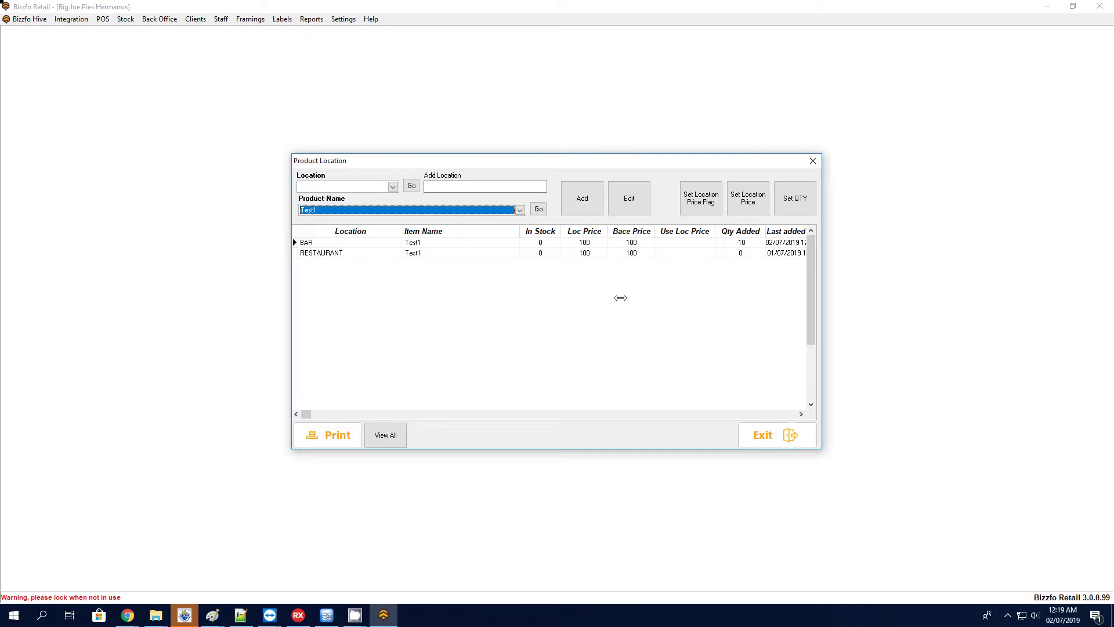
click(791, 437)
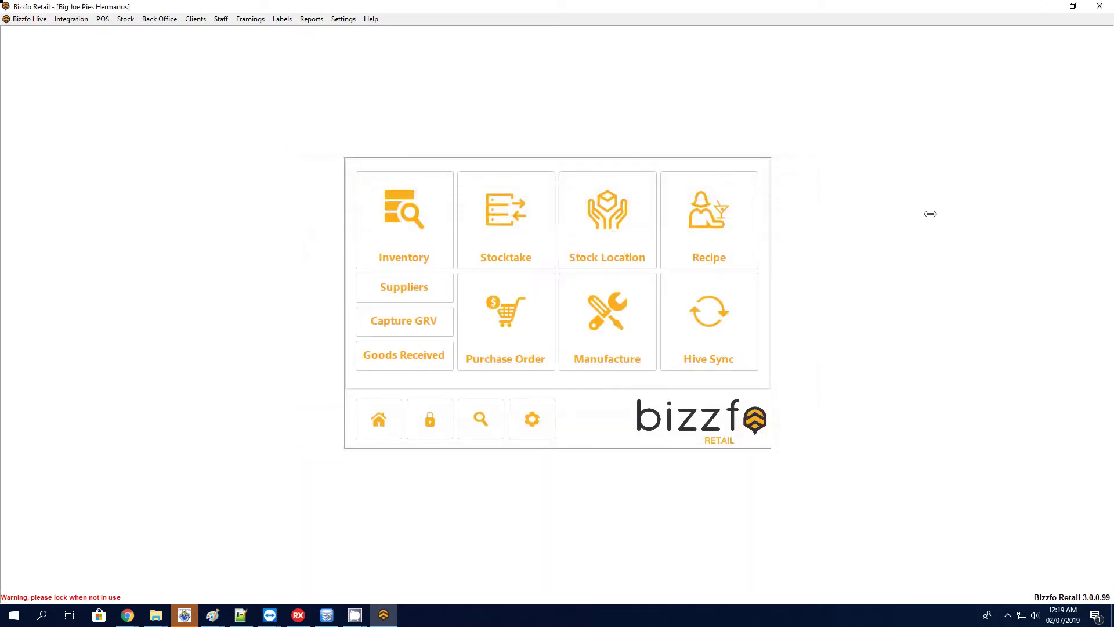
Open the stock sheet in a smaller window and create a Stock Take sheet with the suggested name.
click(506, 245)
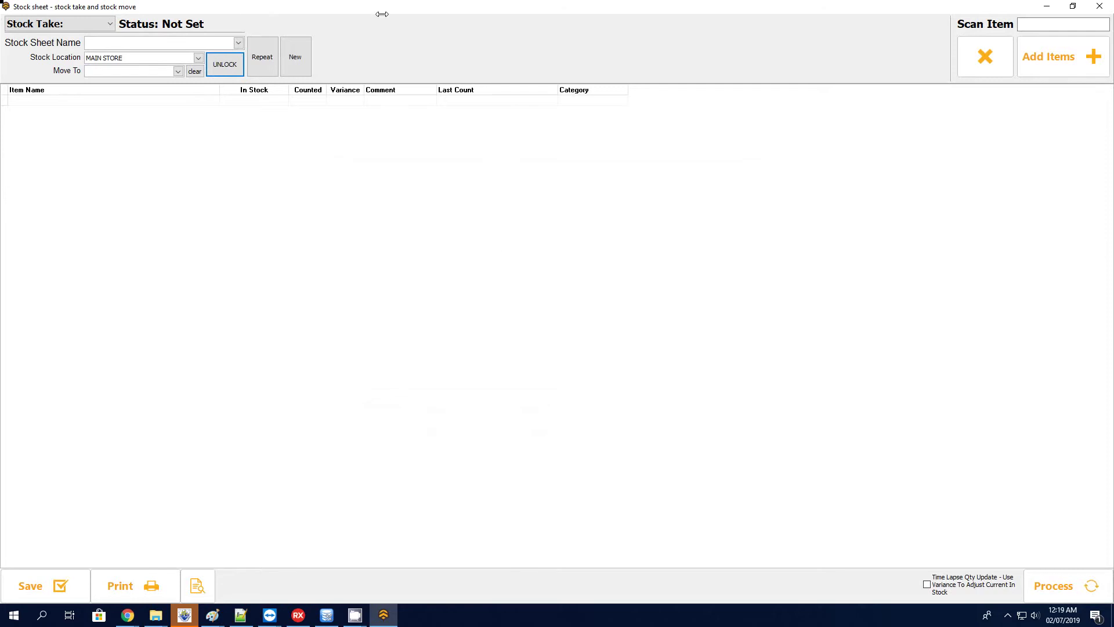
double_click(407, 2)
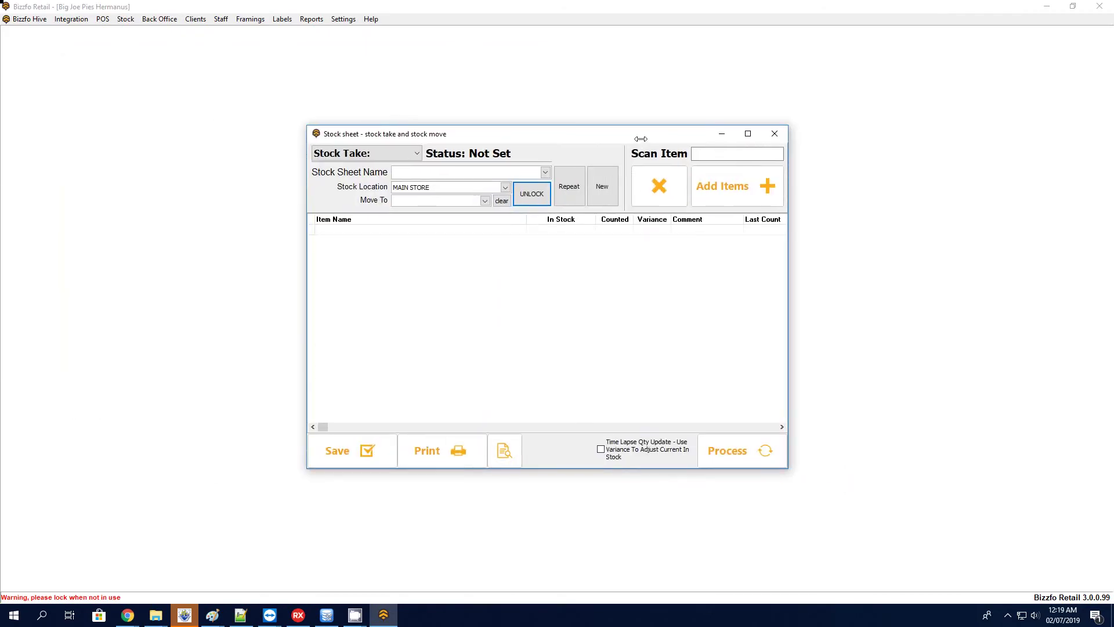
click(389, 153)
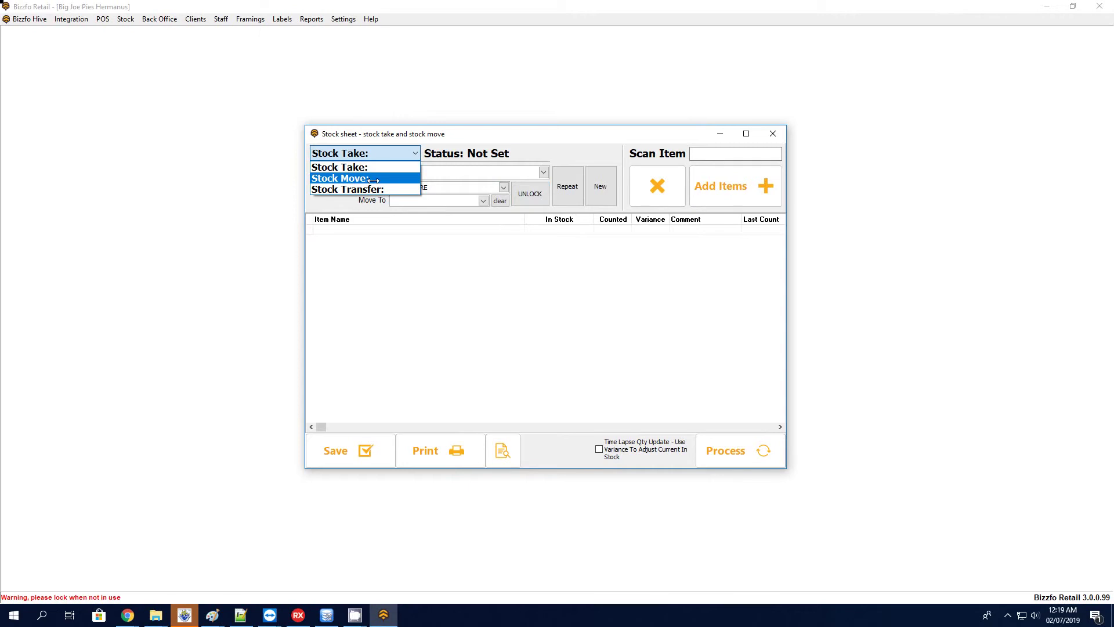
click(340, 167)
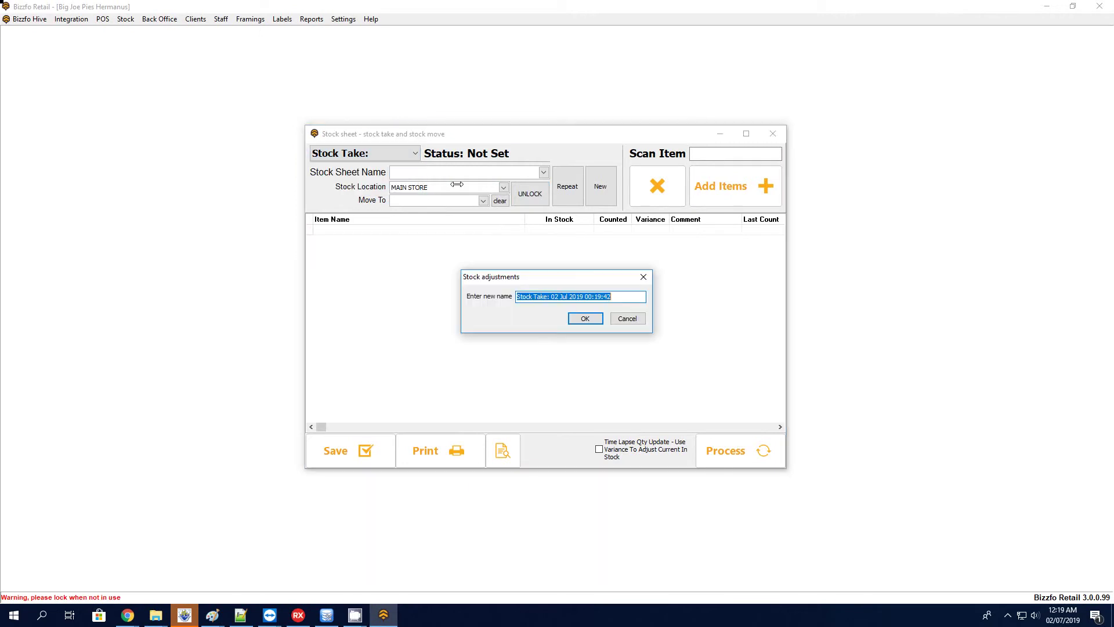
click(588, 319)
click(588, 319)
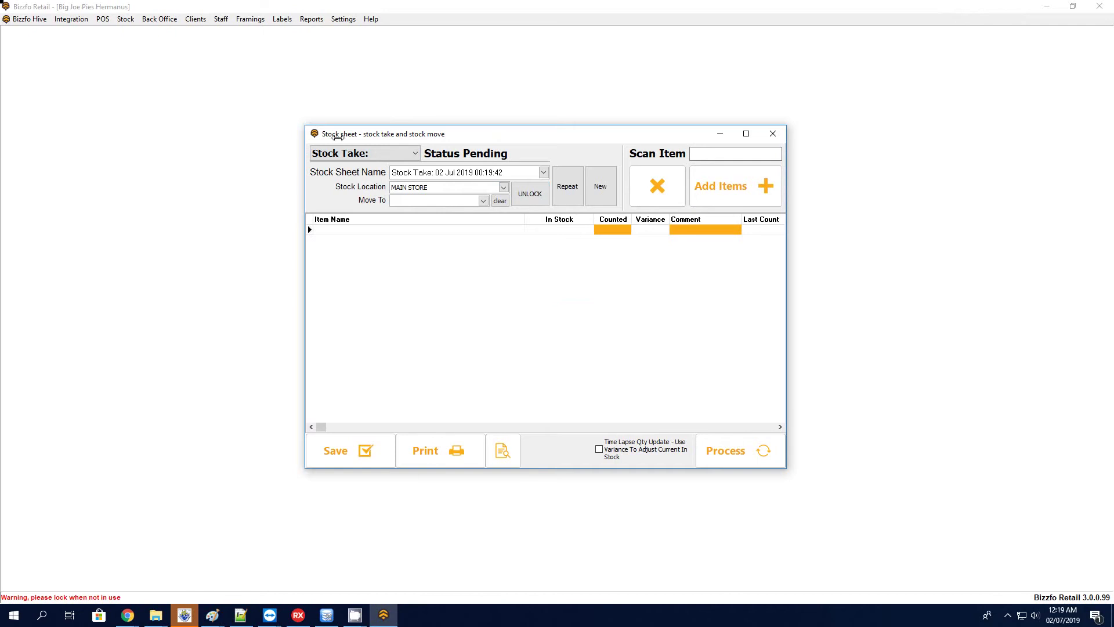
Try moving stock to BAR and the Stock Transfer type, and return the sheet to Stock Take.
click(412, 197)
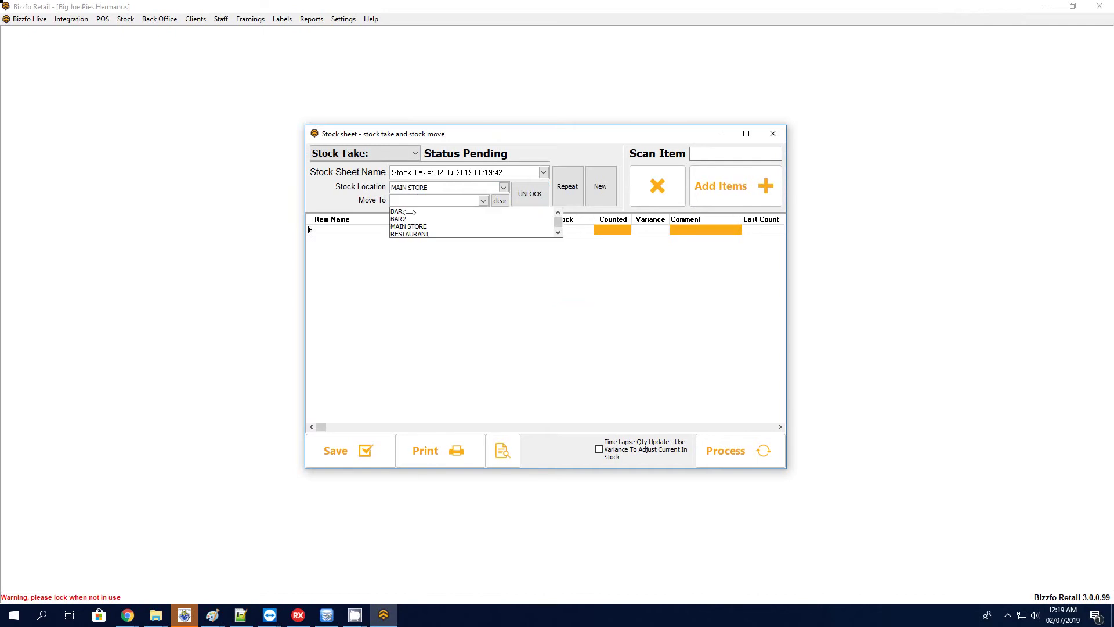
click(409, 213)
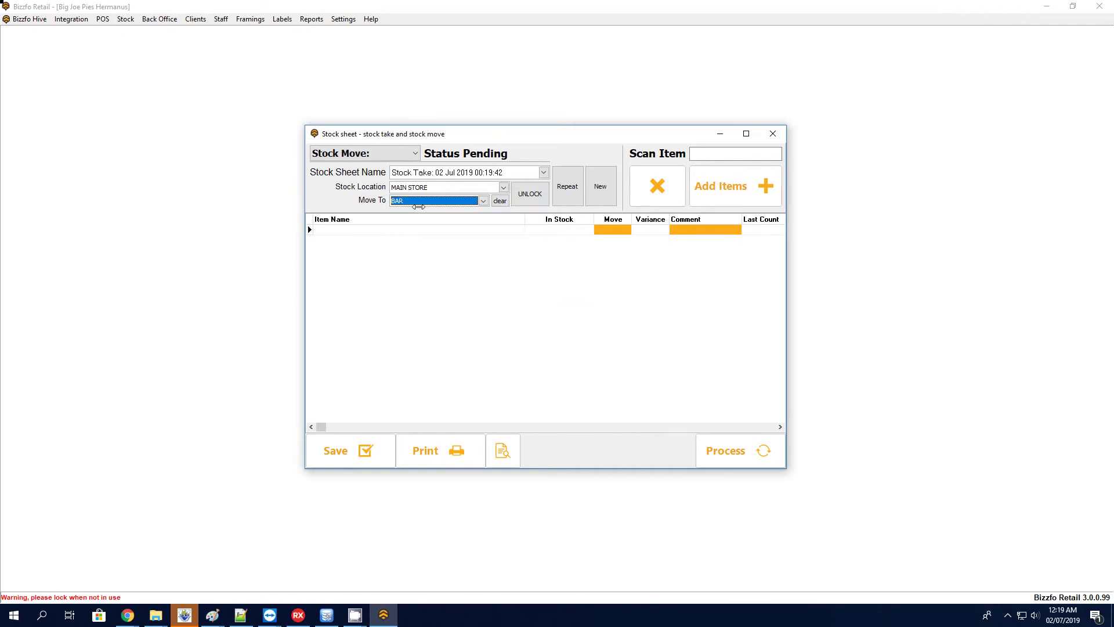
click(355, 153)
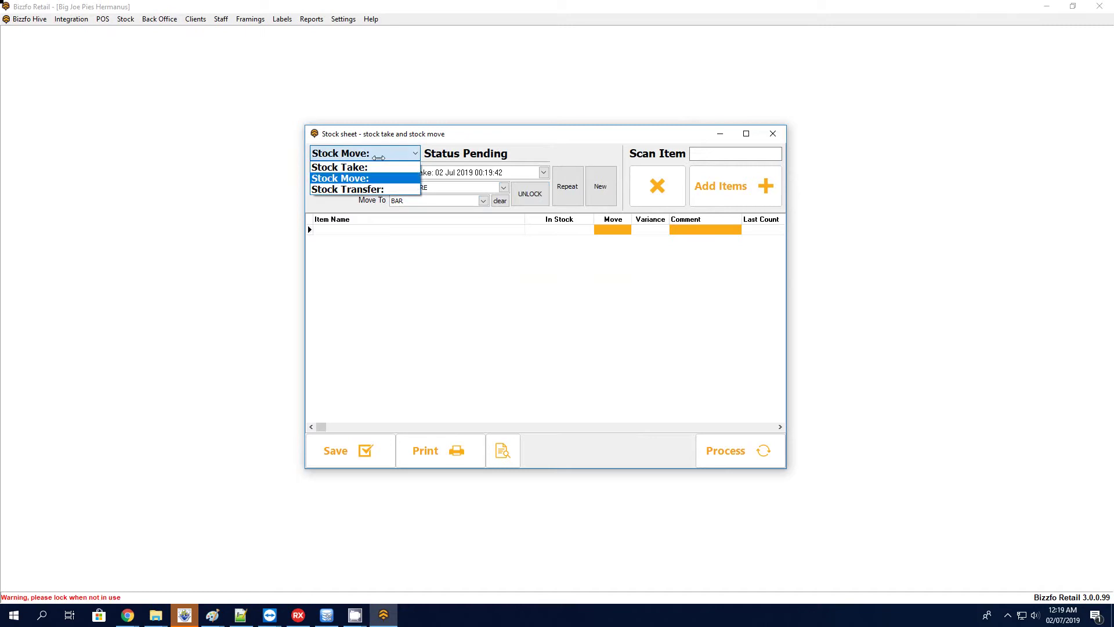
click(346, 190)
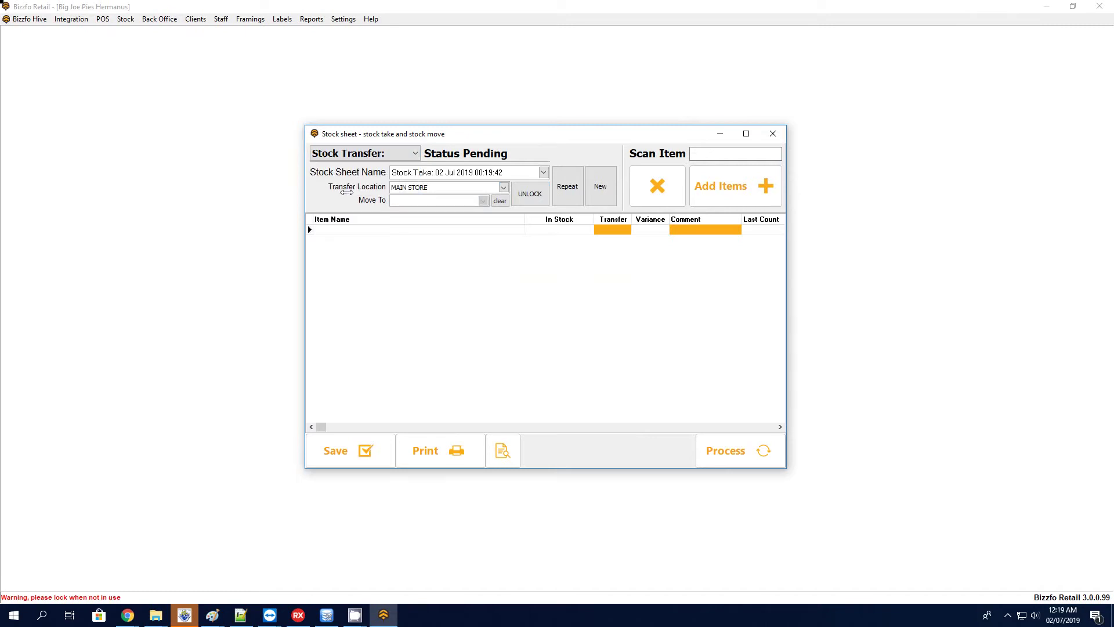
click(349, 152)
click(347, 164)
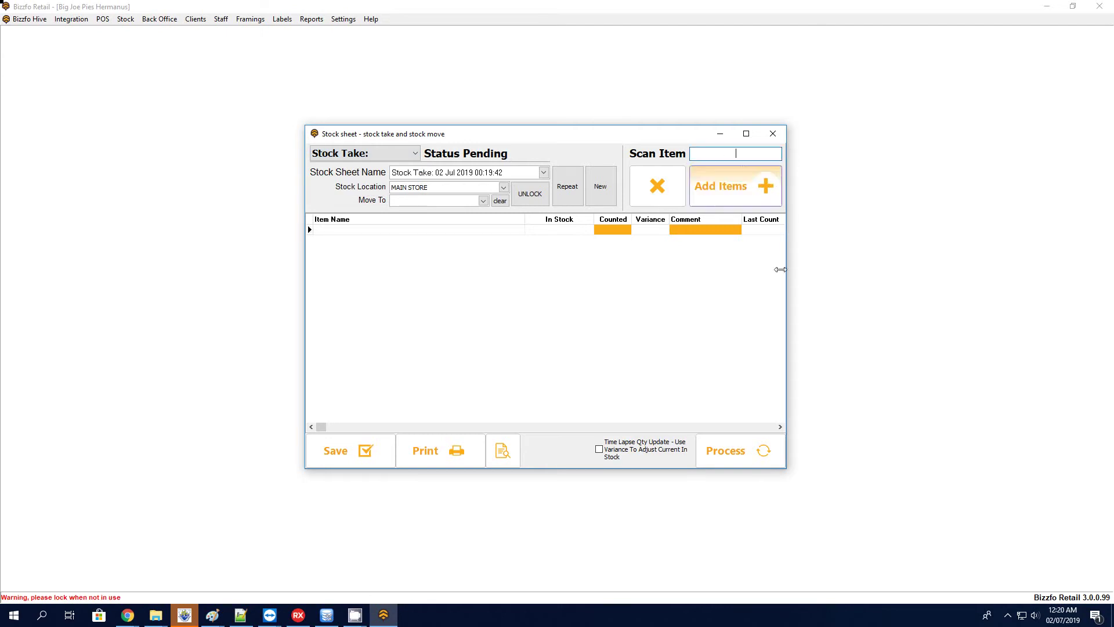
Enter item code 123 as the scanned item for the stock take sheet.
text(1)
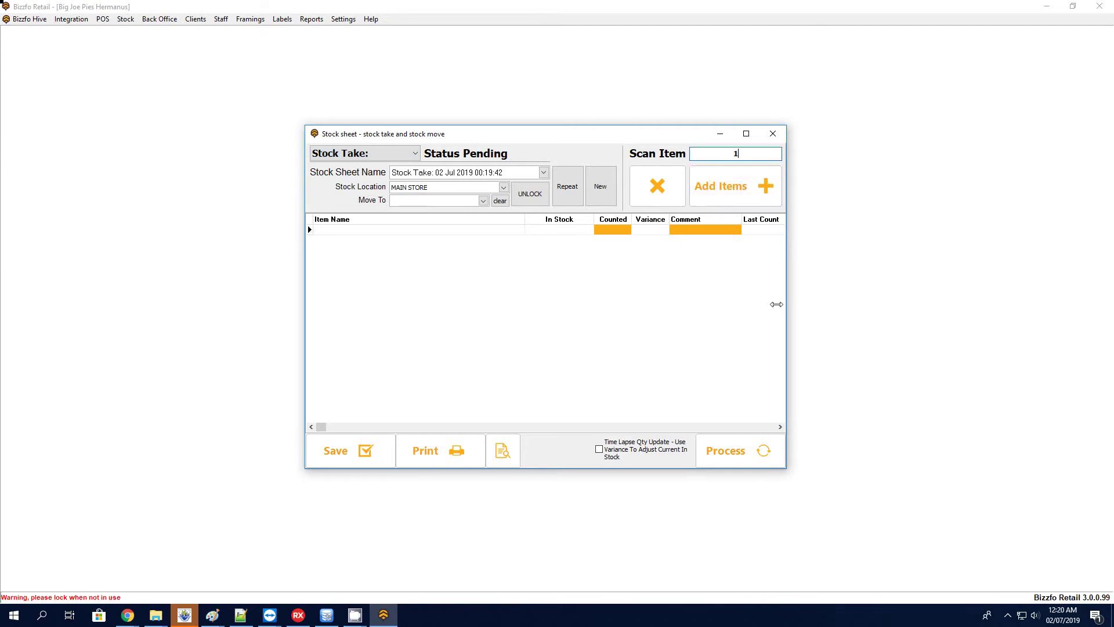
text(23)
key(Return)
key(Return)
Select Test2 and Test3 in the item finder and add the listed items to the stock take sheet.
click(745, 193)
click(361, 254)
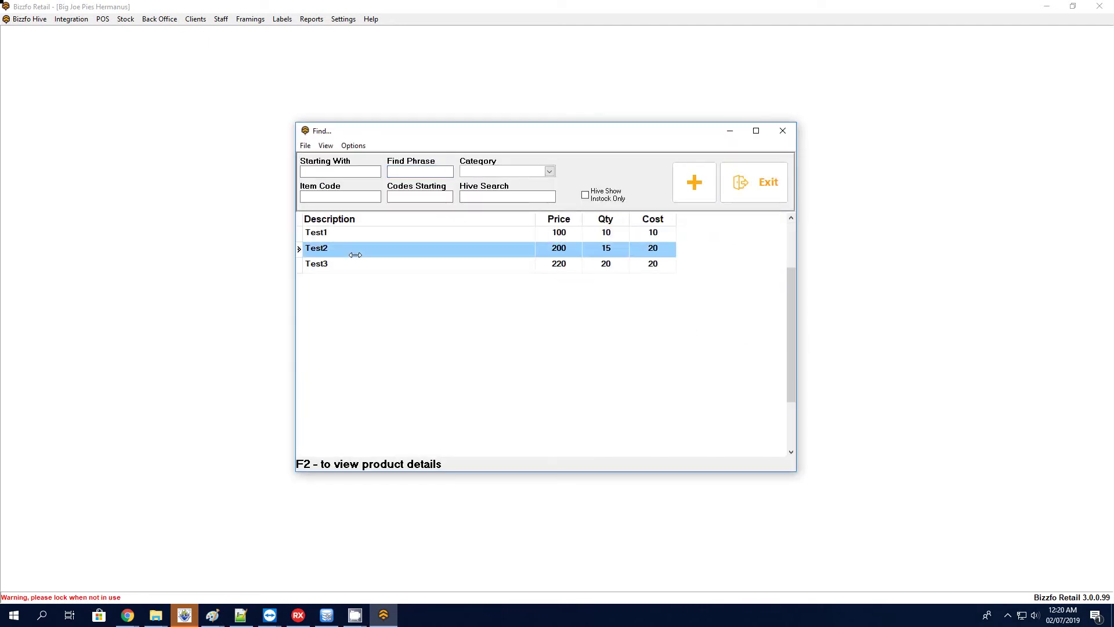
shift+click(364, 269)
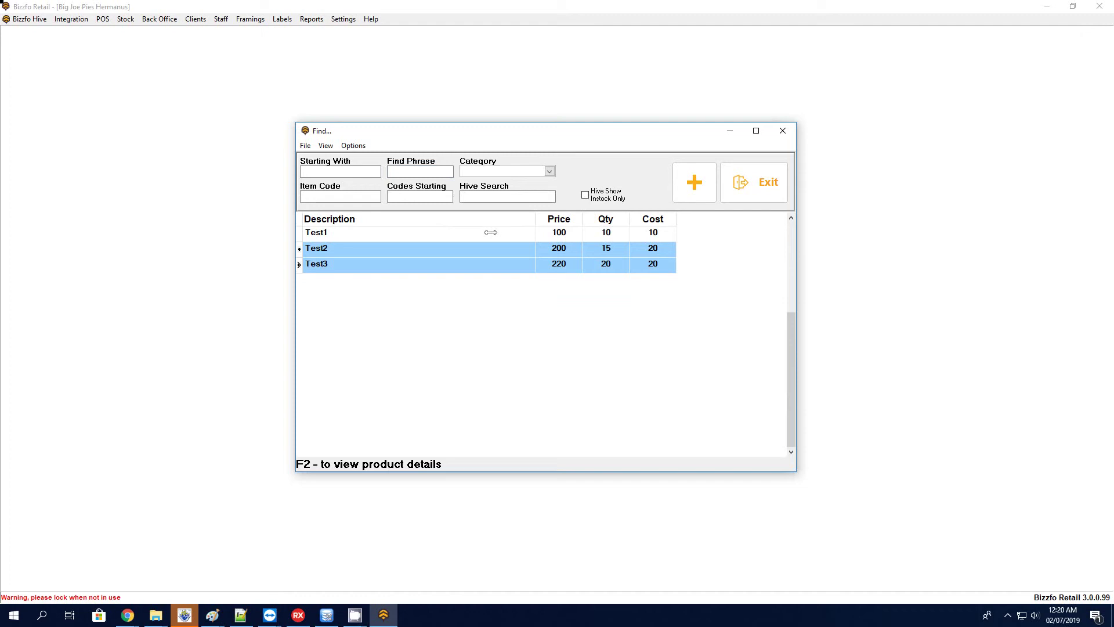
click(695, 182)
click(595, 324)
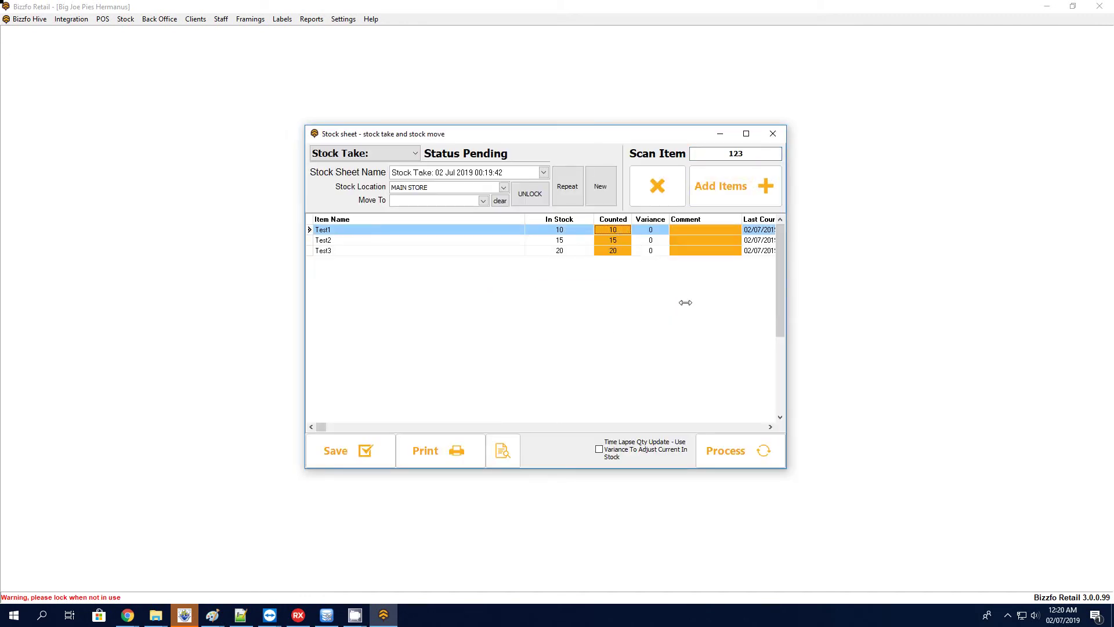
Set the counted quantities to 8 for Test1, 10 for Test2 and 15 for Test3.
text(8)
key(Return)
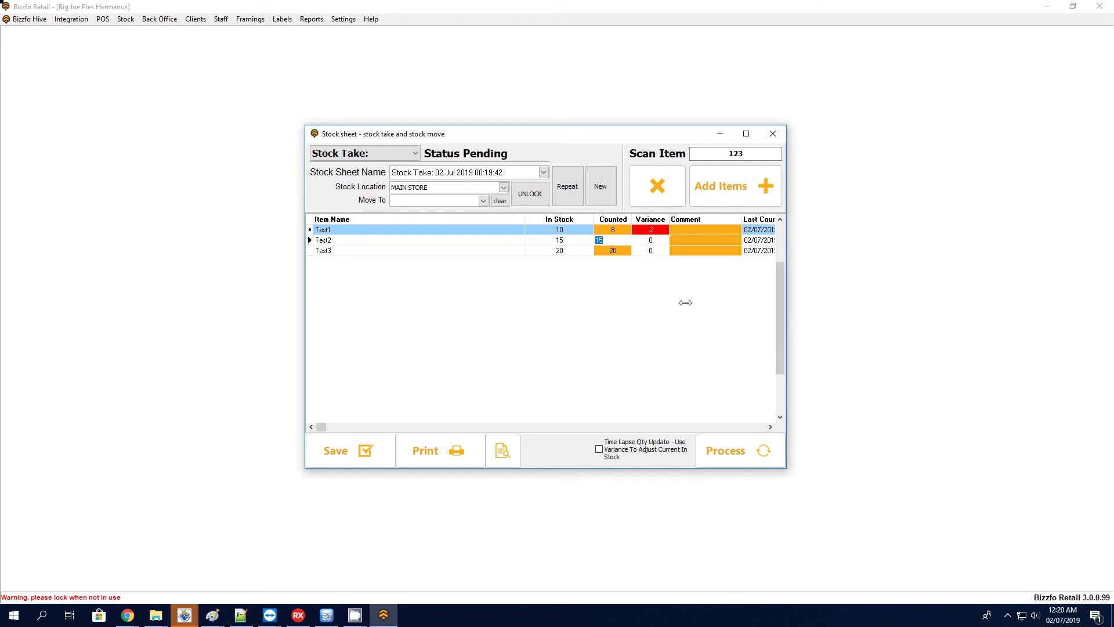
text(10)
key(Return)
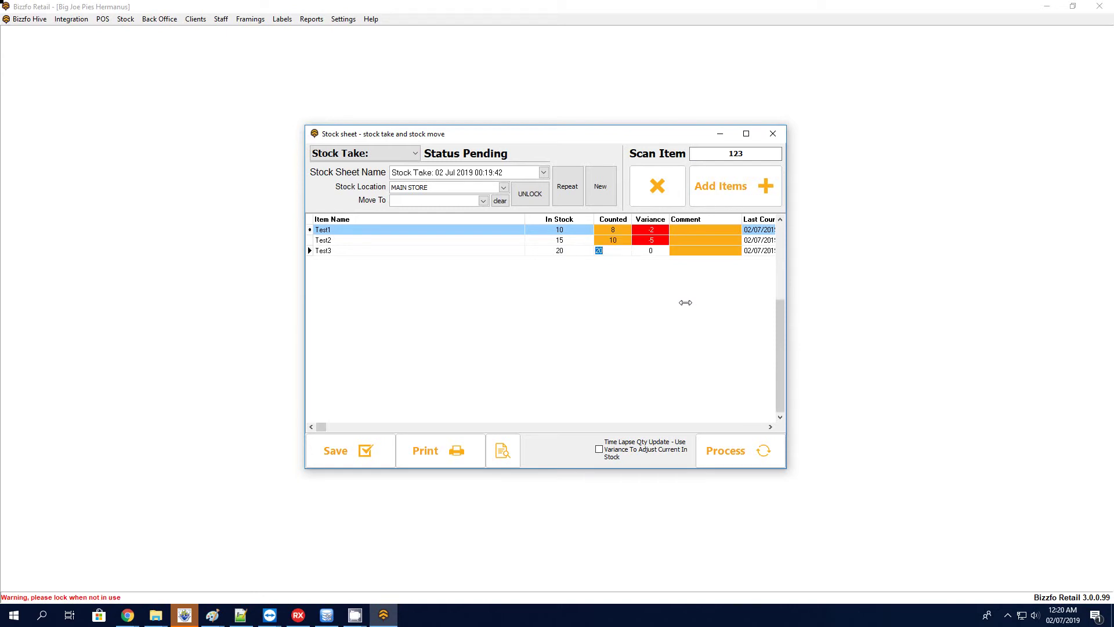
key(Return)
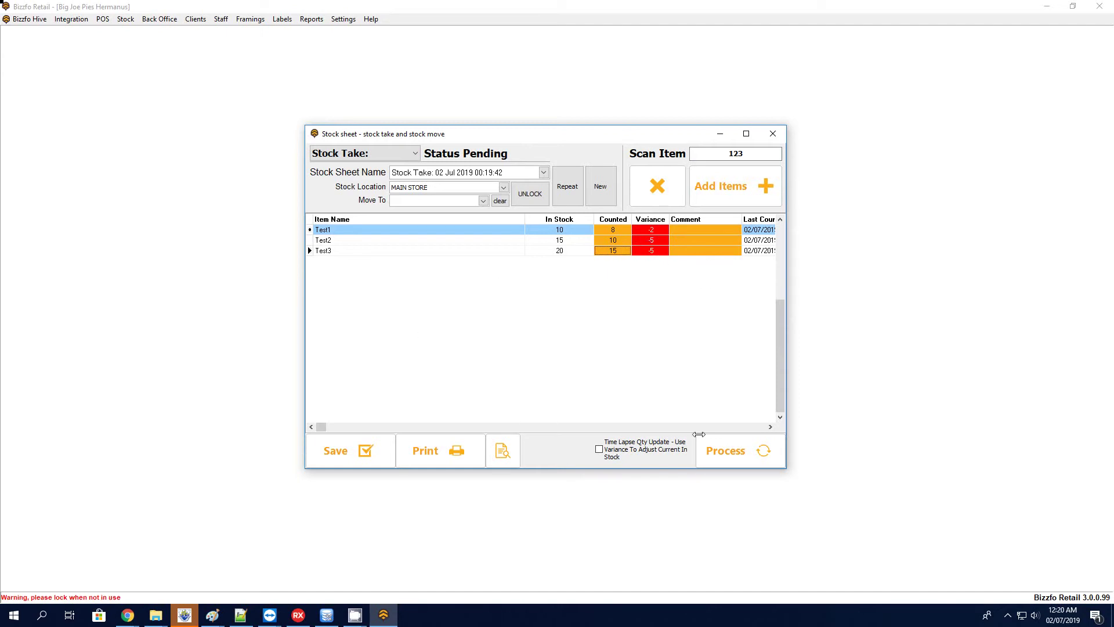
Process the stock take, confirming the stock update, and close the stock sheet.
click(728, 452)
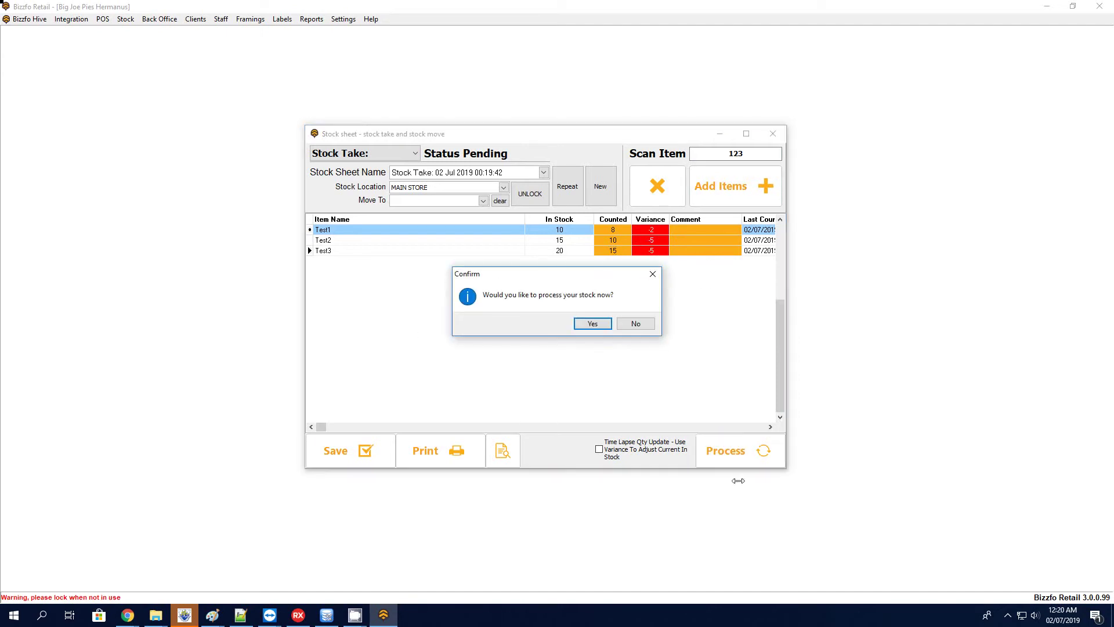
click(592, 323)
click(627, 322)
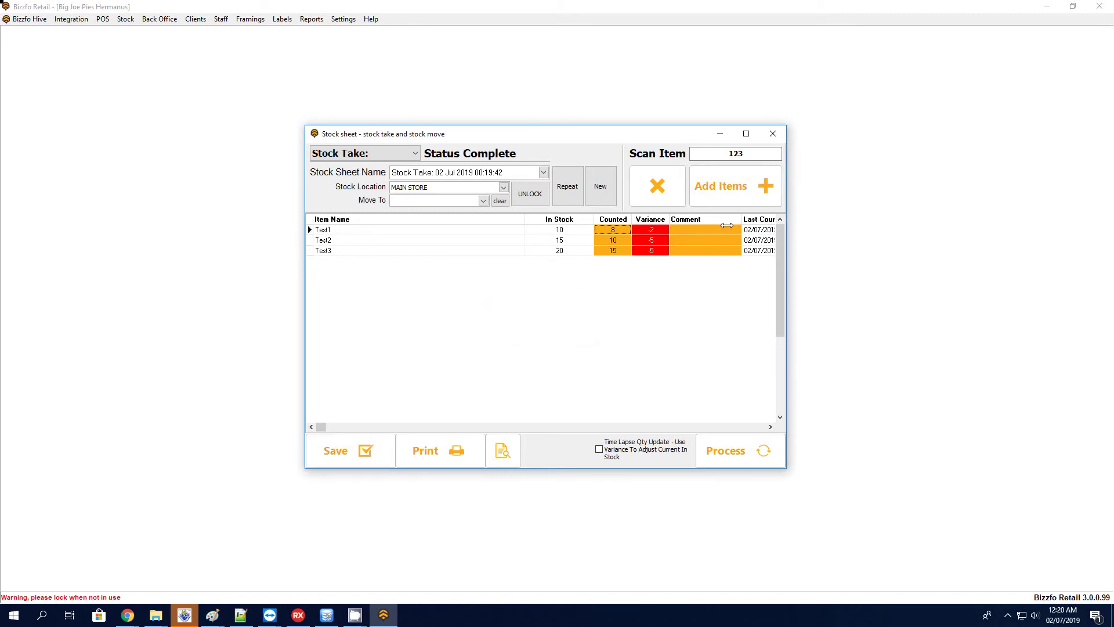
click(772, 135)
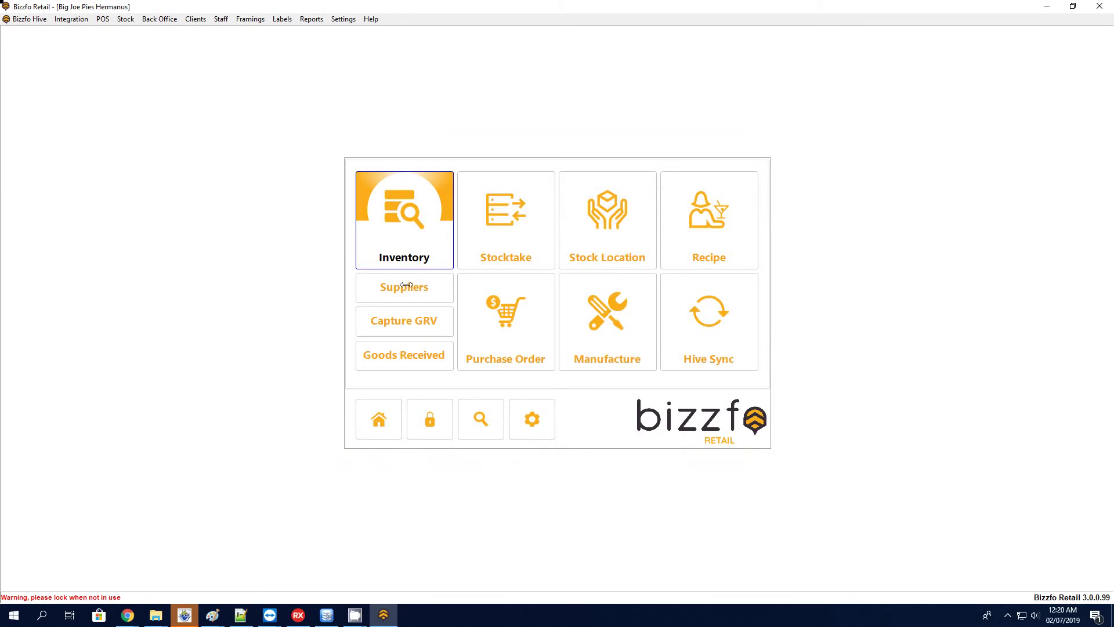
Open the inventory's stock adjustments and show those for the stock take of 02 Jul 2019 00:19:42.
click(417, 219)
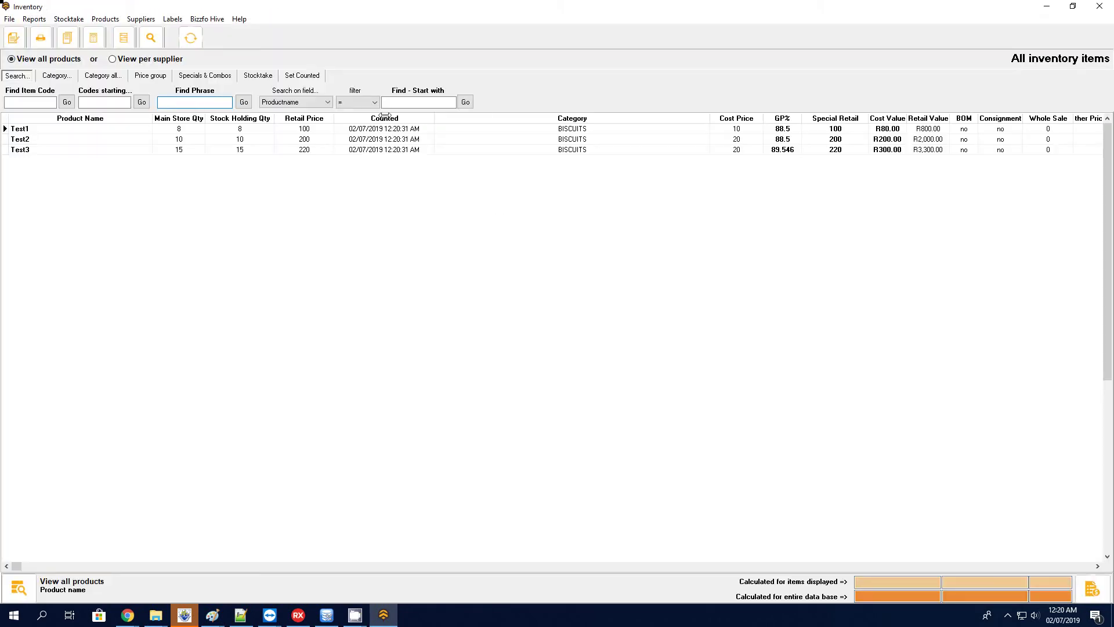
click(255, 76)
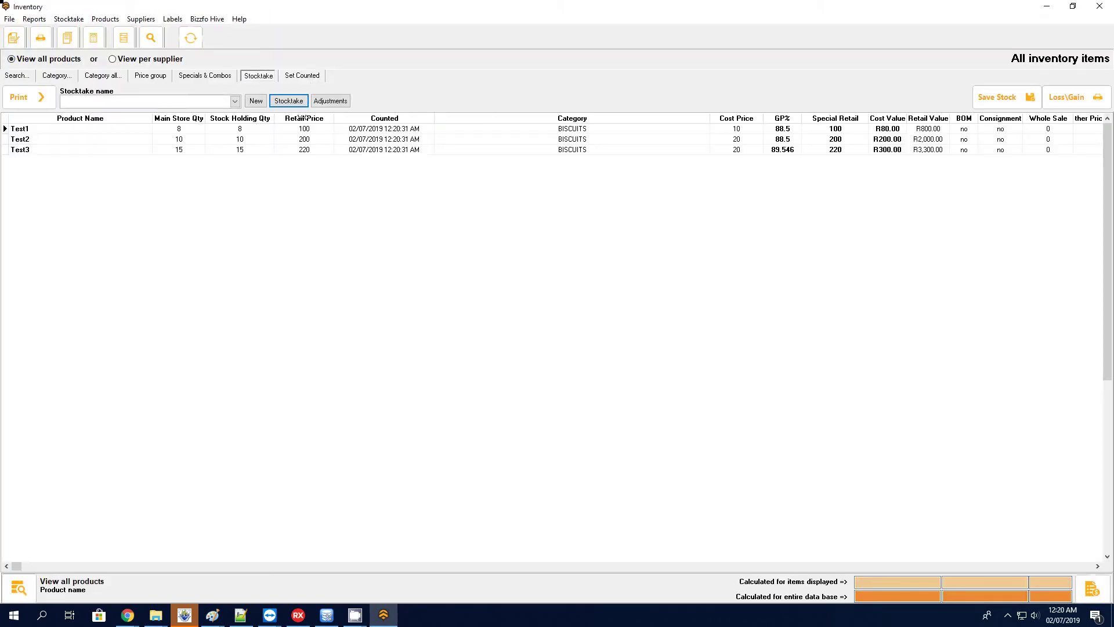
click(289, 100)
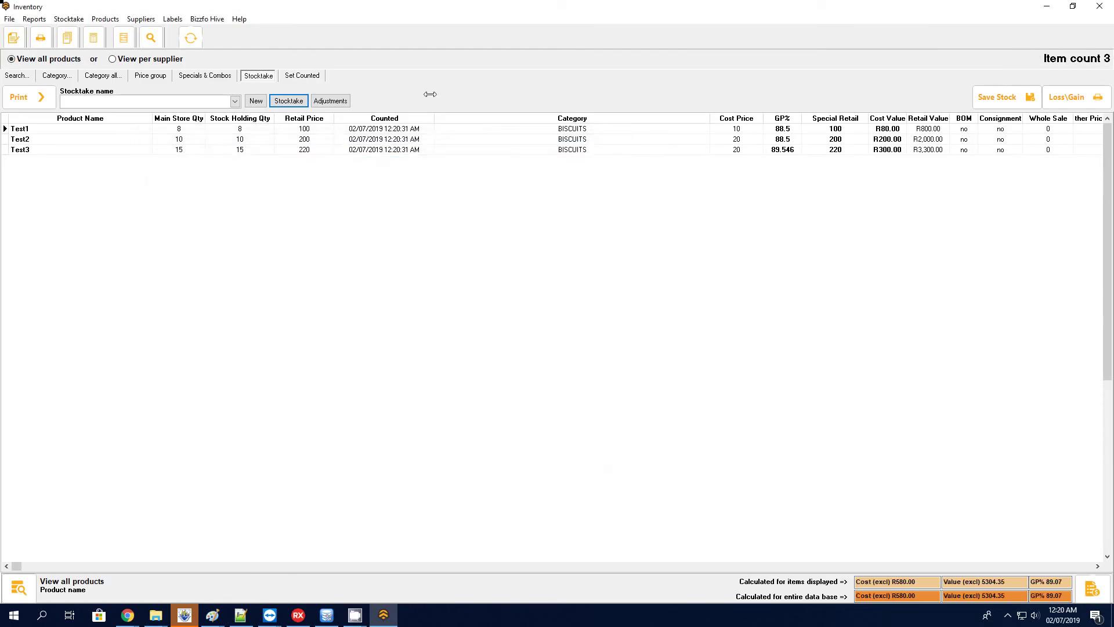
click(330, 101)
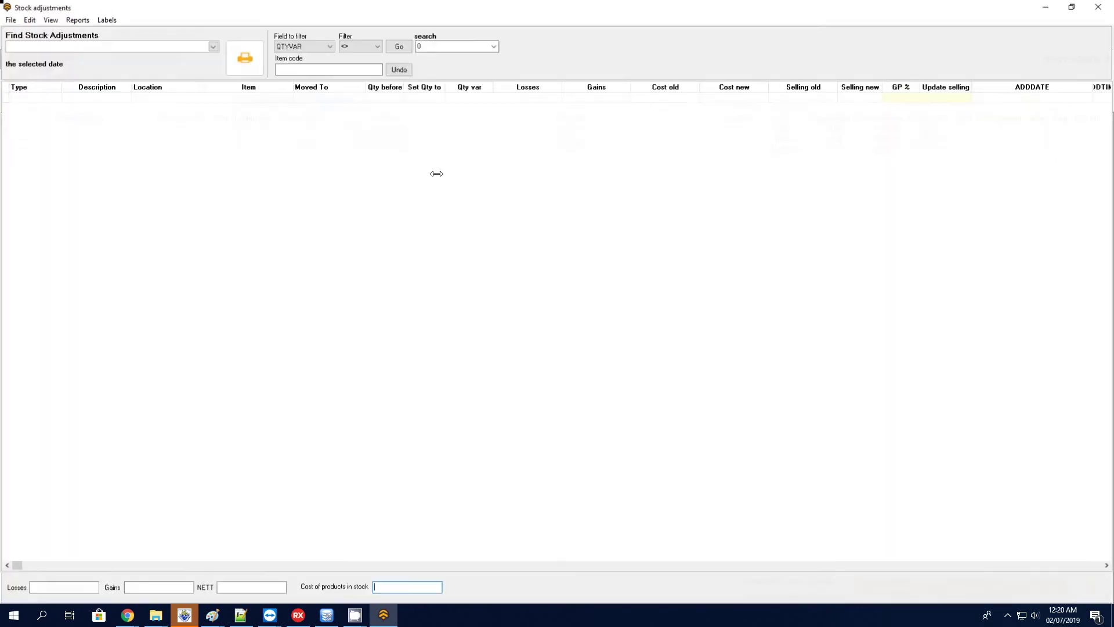
click(86, 50)
click(85, 53)
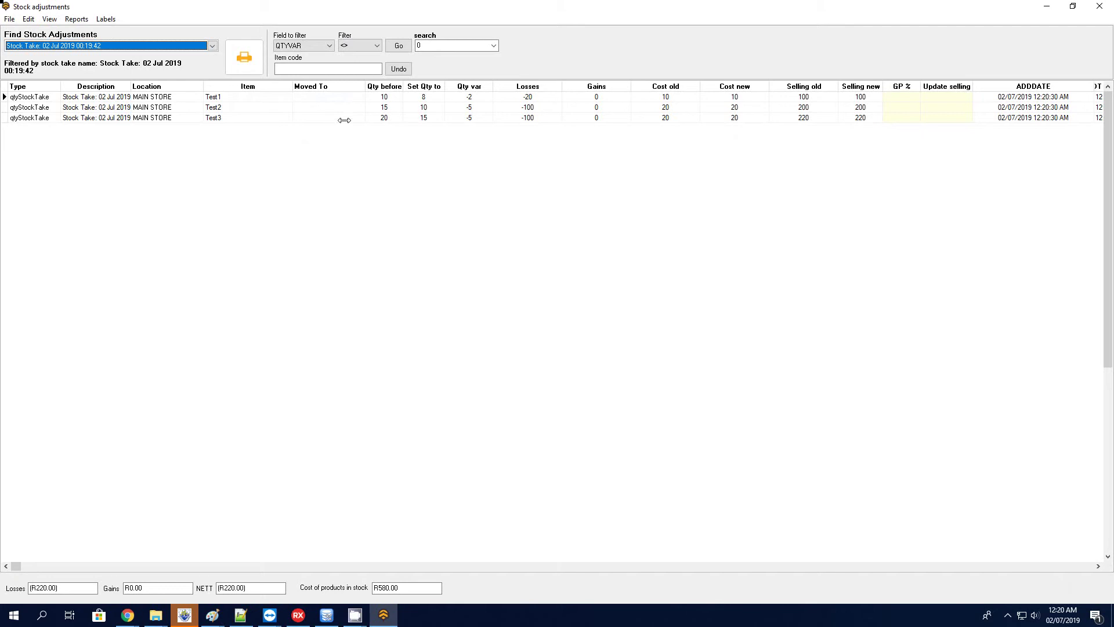
click(385, 99)
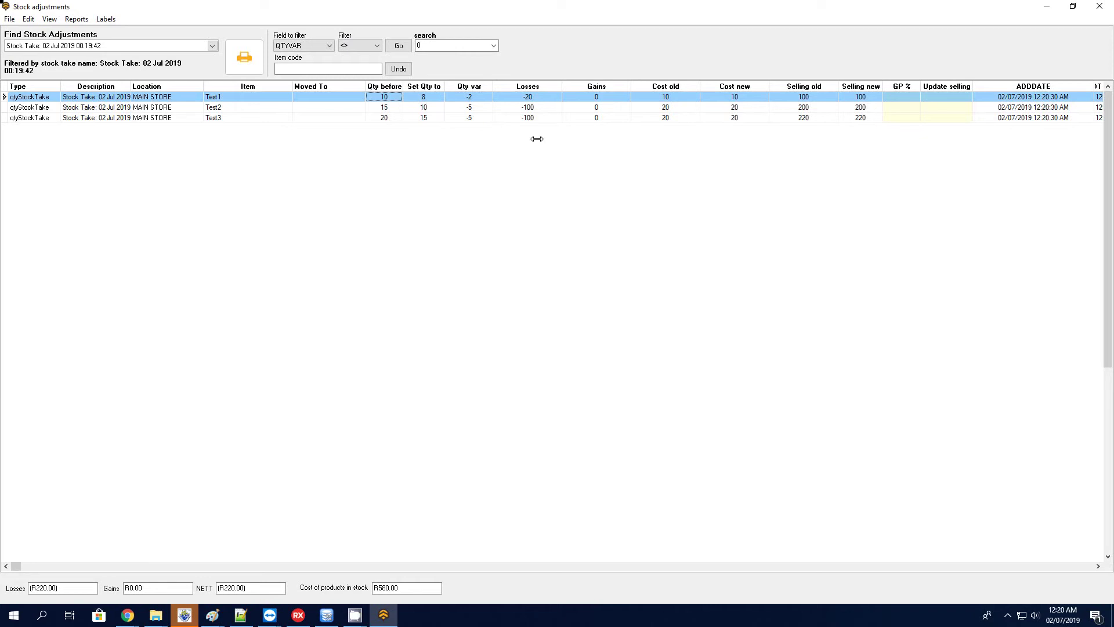
Preview the stock audit trail for the selected stock take, and preview the inventory's overall loss and gain report.
click(243, 56)
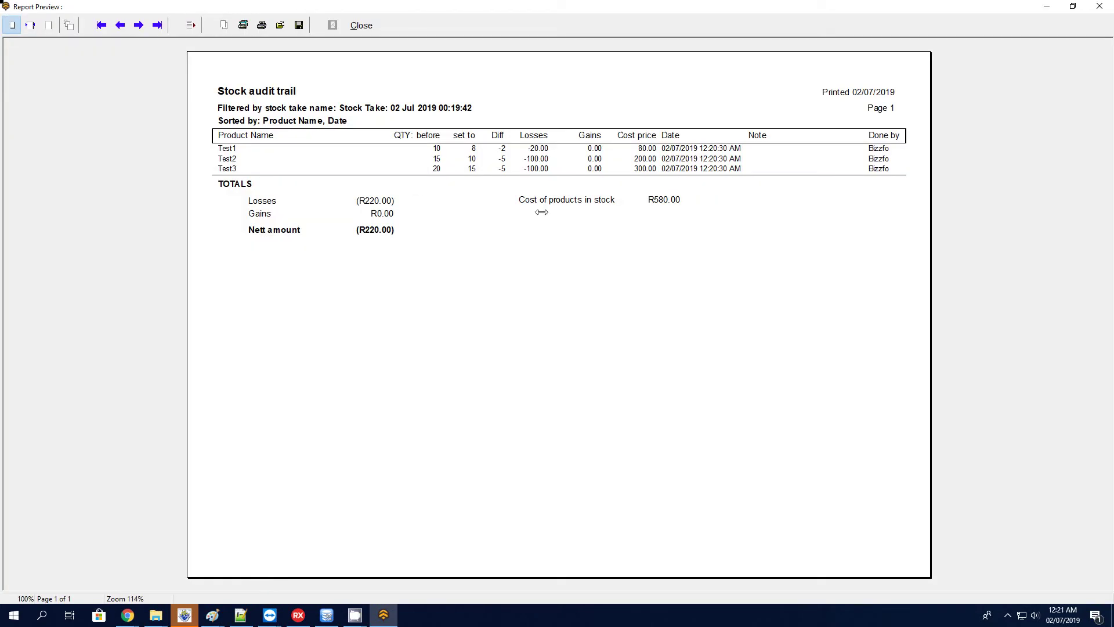
click(361, 25)
click(1100, 6)
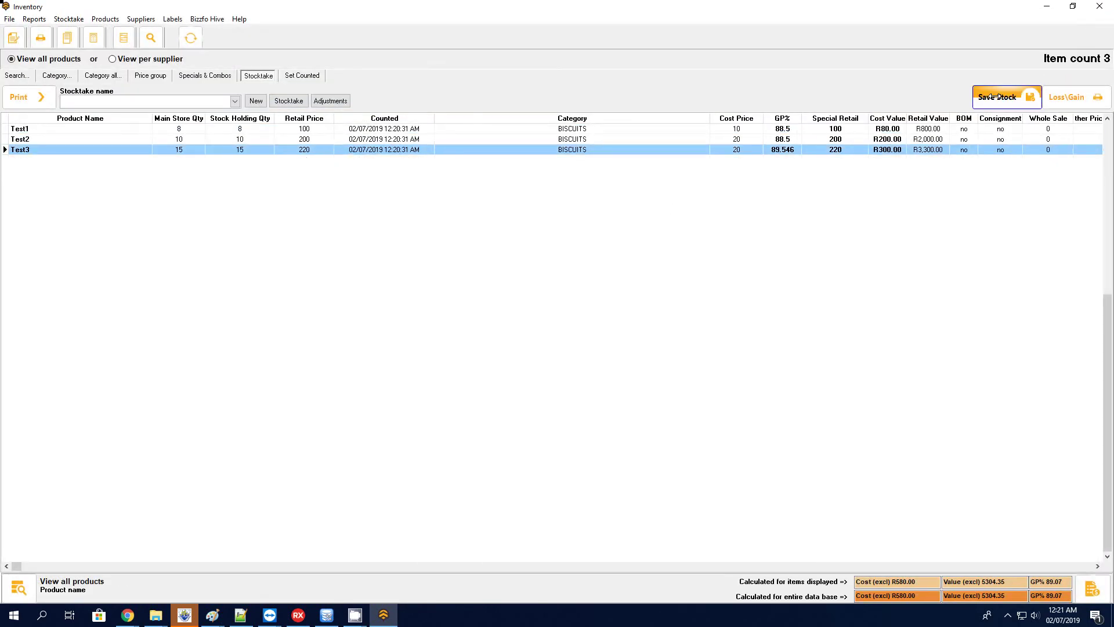
click(1030, 97)
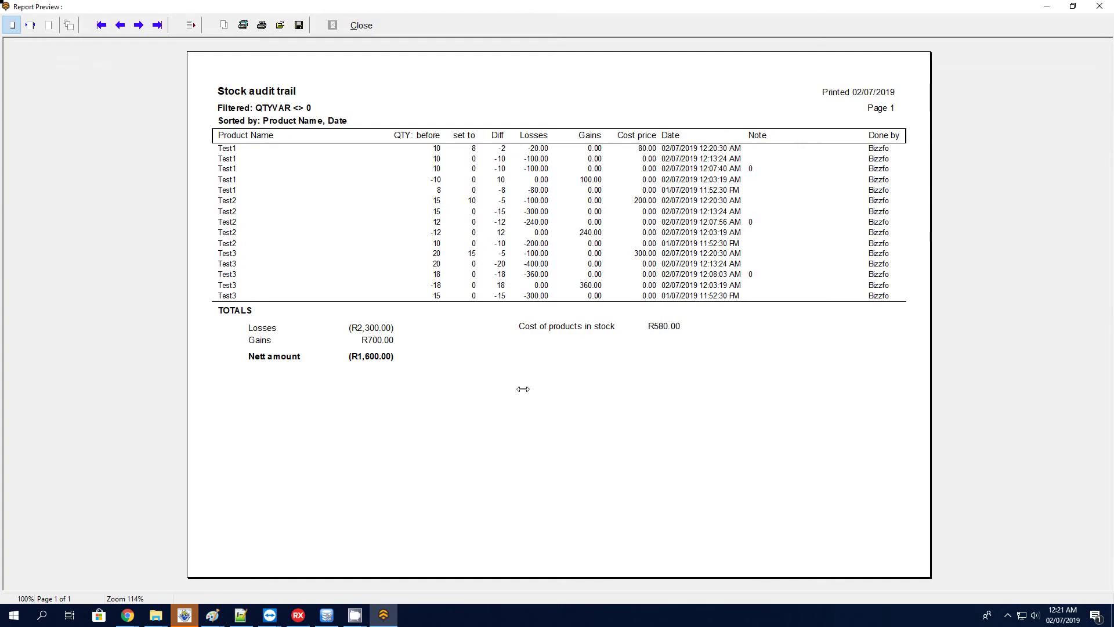
Close the loss and gain report and examine the stock per location for Test1 and Test2 in the inventory.
click(361, 25)
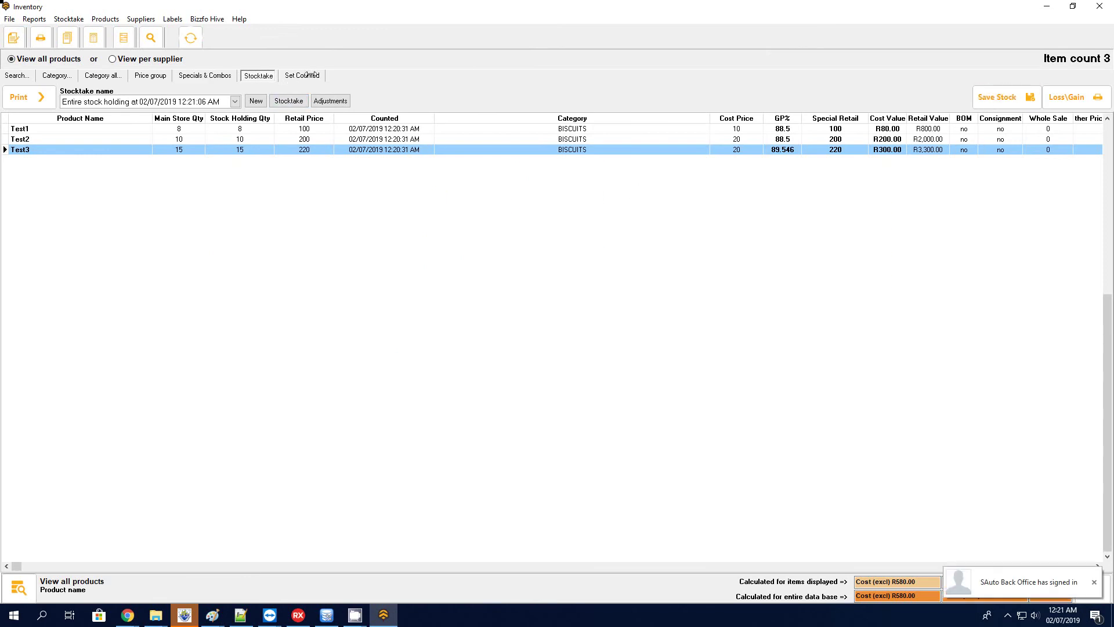
click(196, 128)
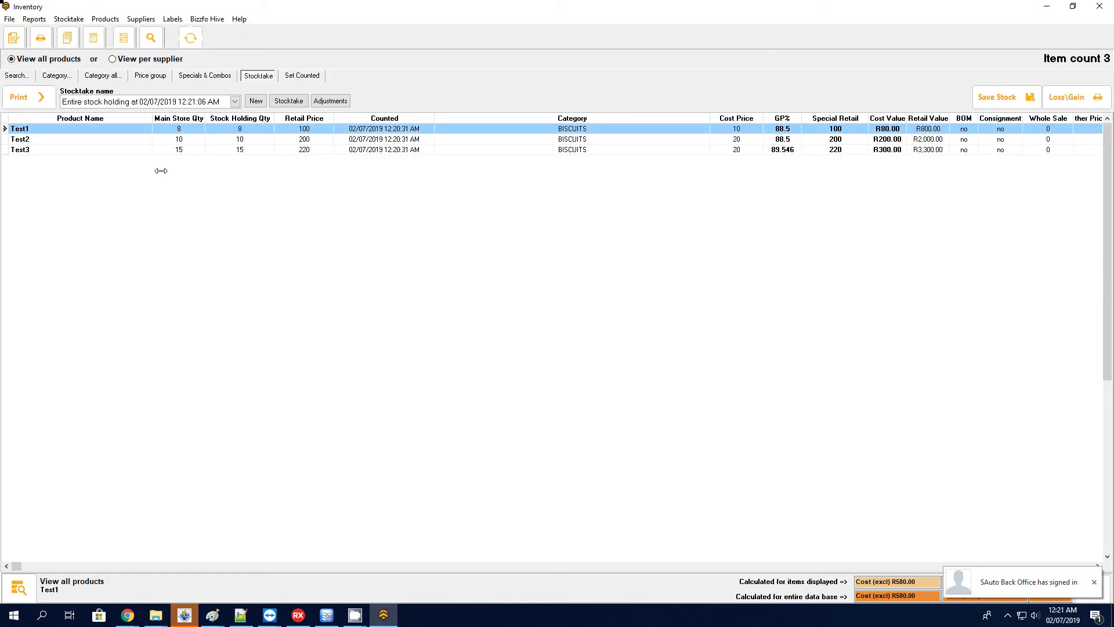
click(17, 587)
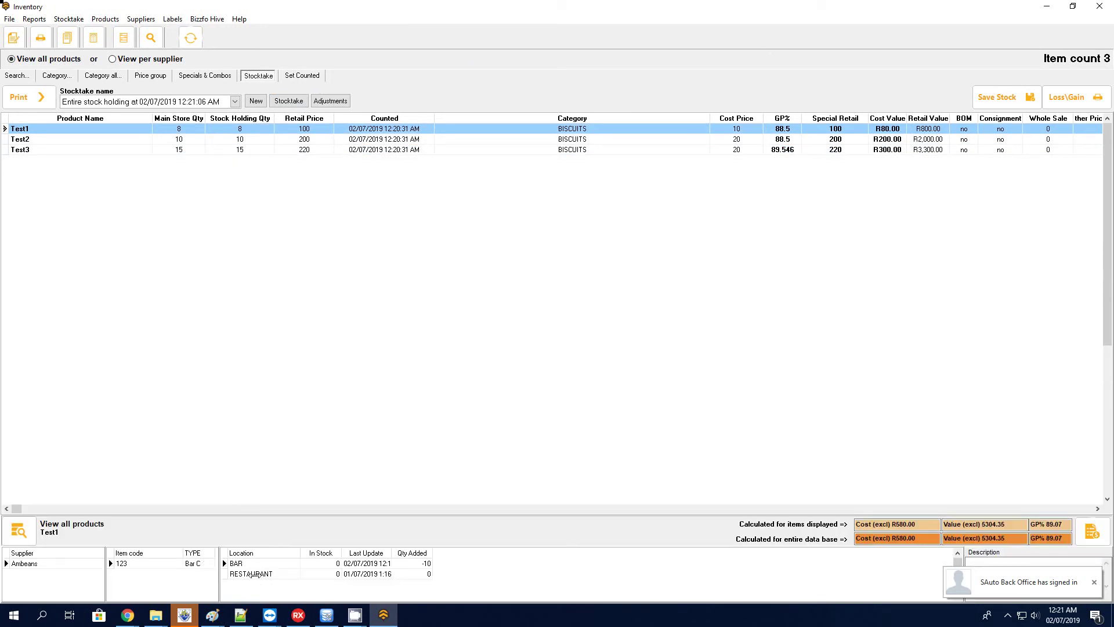
click(253, 562)
click(255, 575)
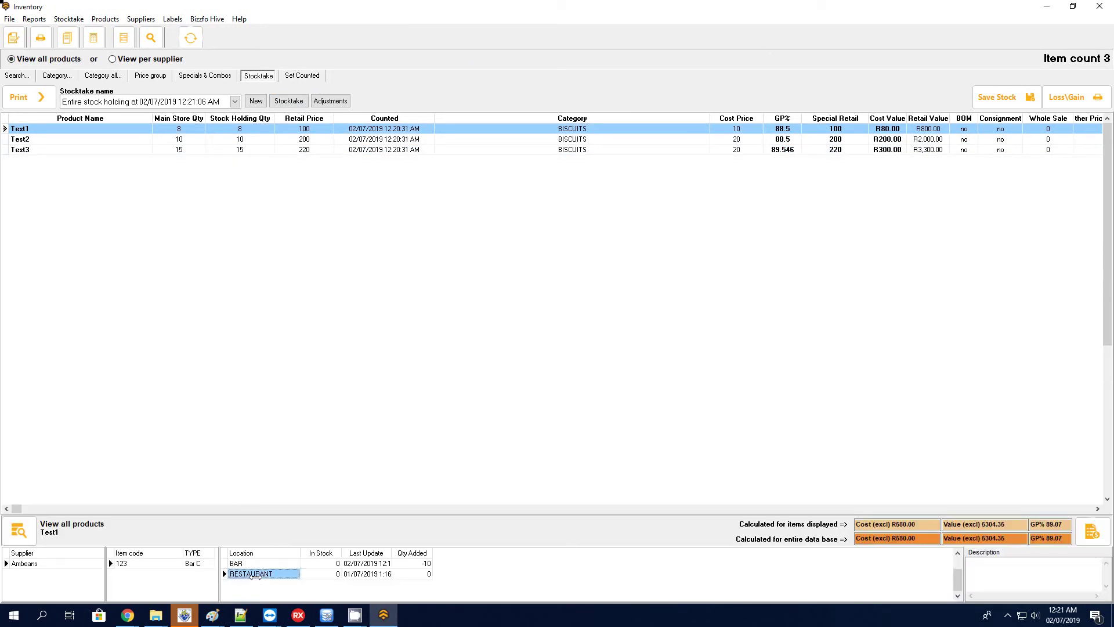
click(173, 139)
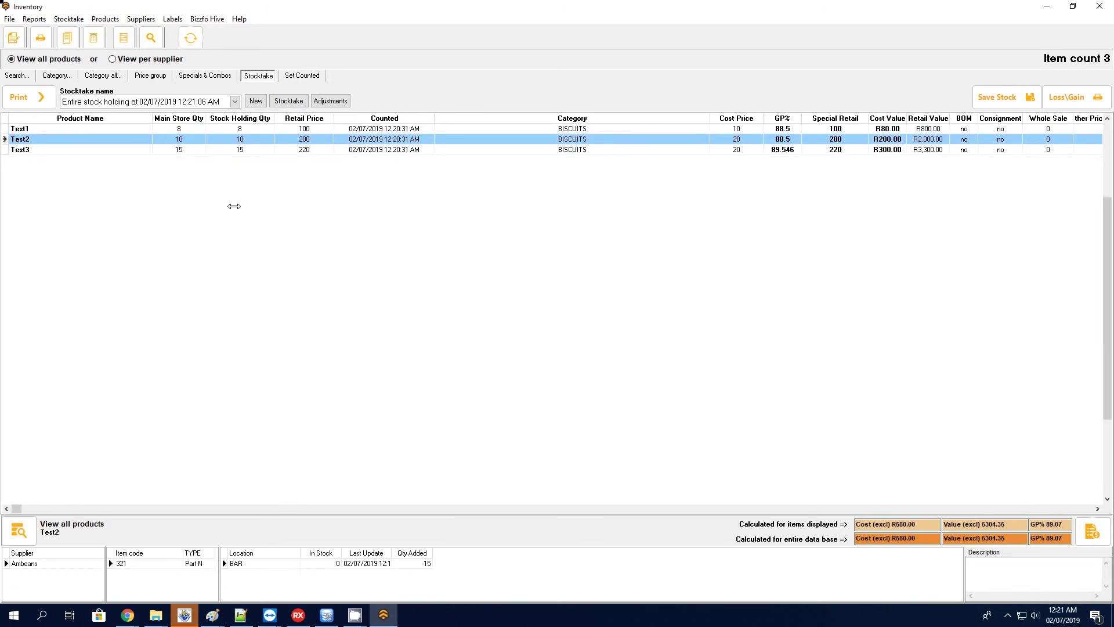
click(183, 146)
click(220, 130)
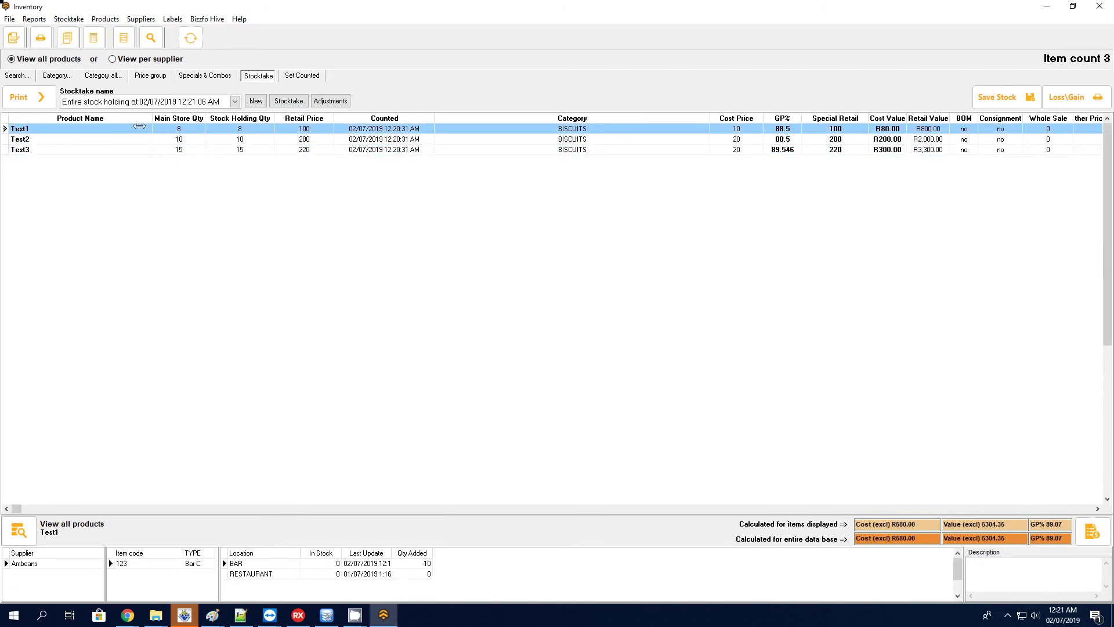
Create a new stock sheet with the default name and set it to move stock from MAIN STORE to BAR.
click(288, 101)
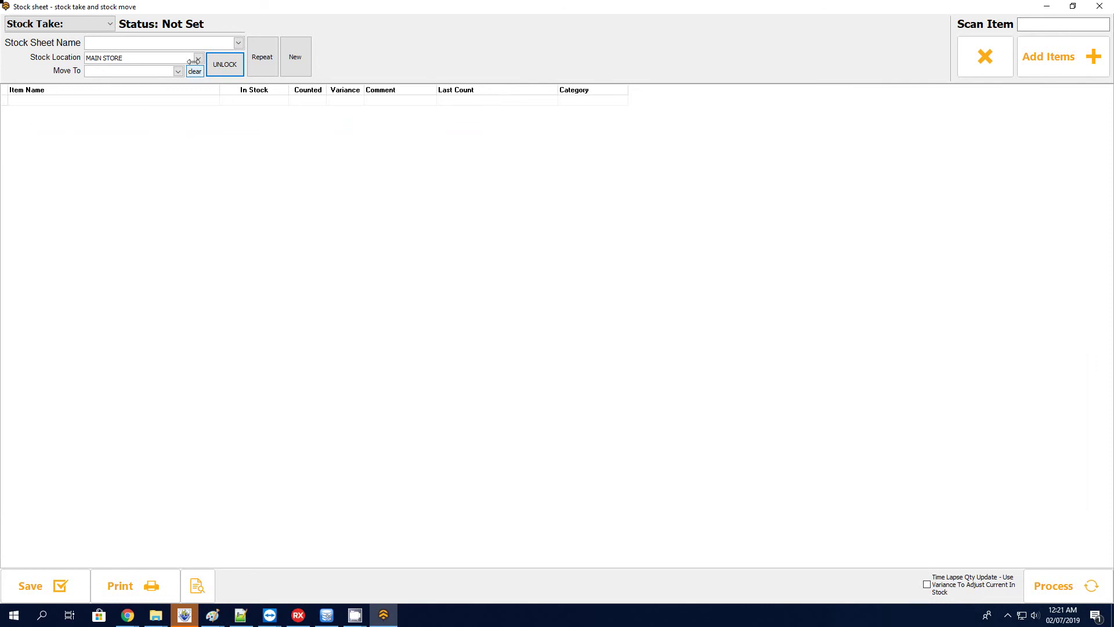
click(296, 57)
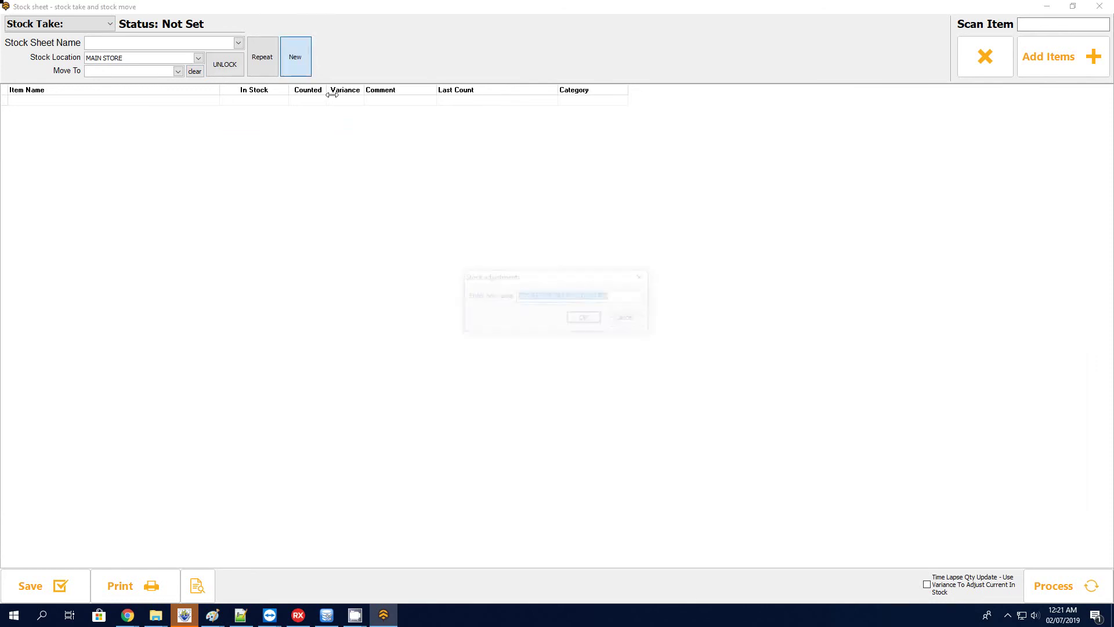
click(590, 318)
click(594, 318)
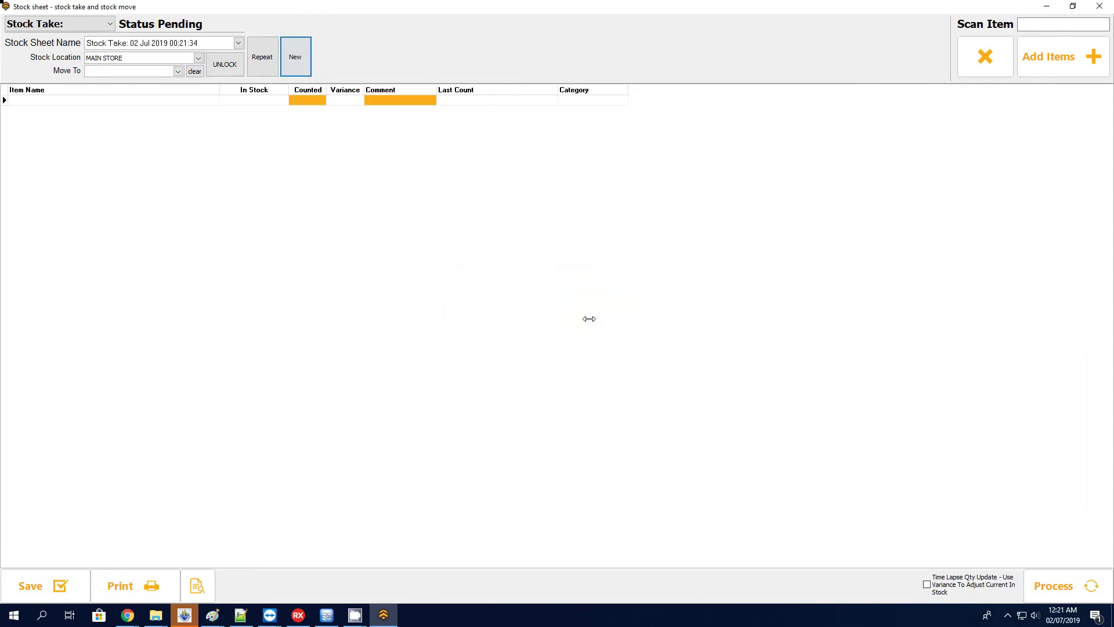
click(123, 58)
click(122, 58)
click(105, 70)
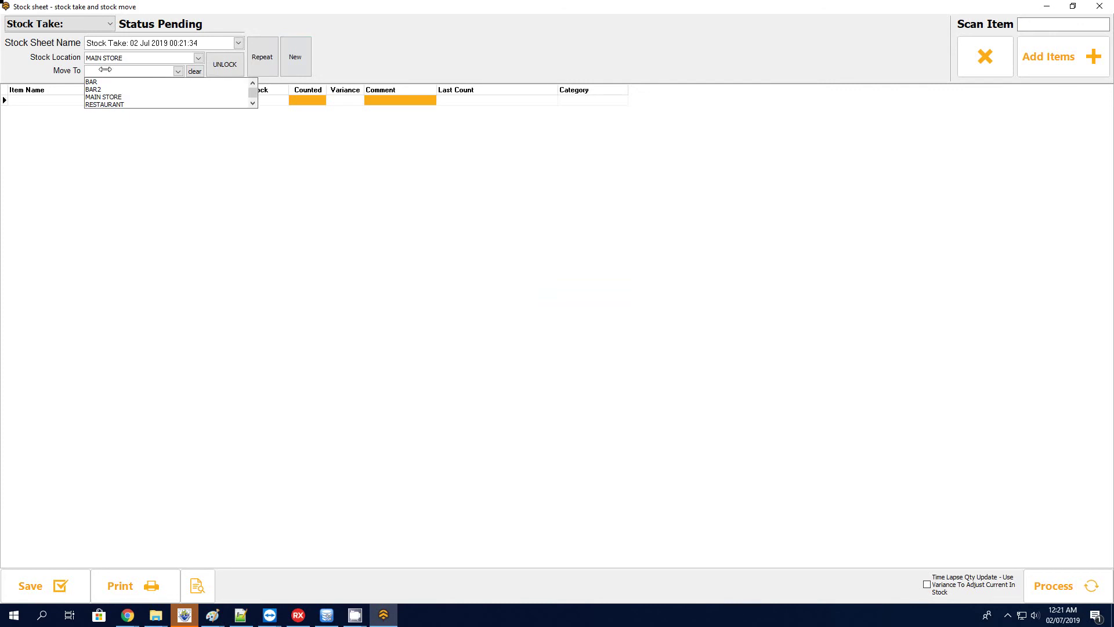
click(108, 82)
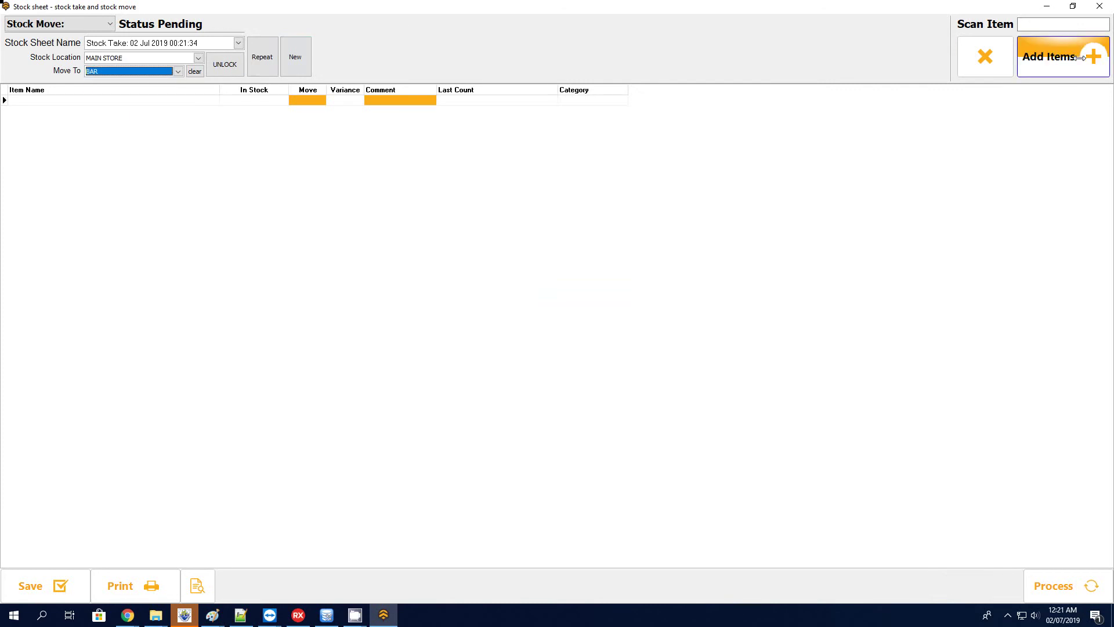
Add the item with code 123 to the stock move sheet with a move quantity of 8.
click(1049, 24)
text(12)
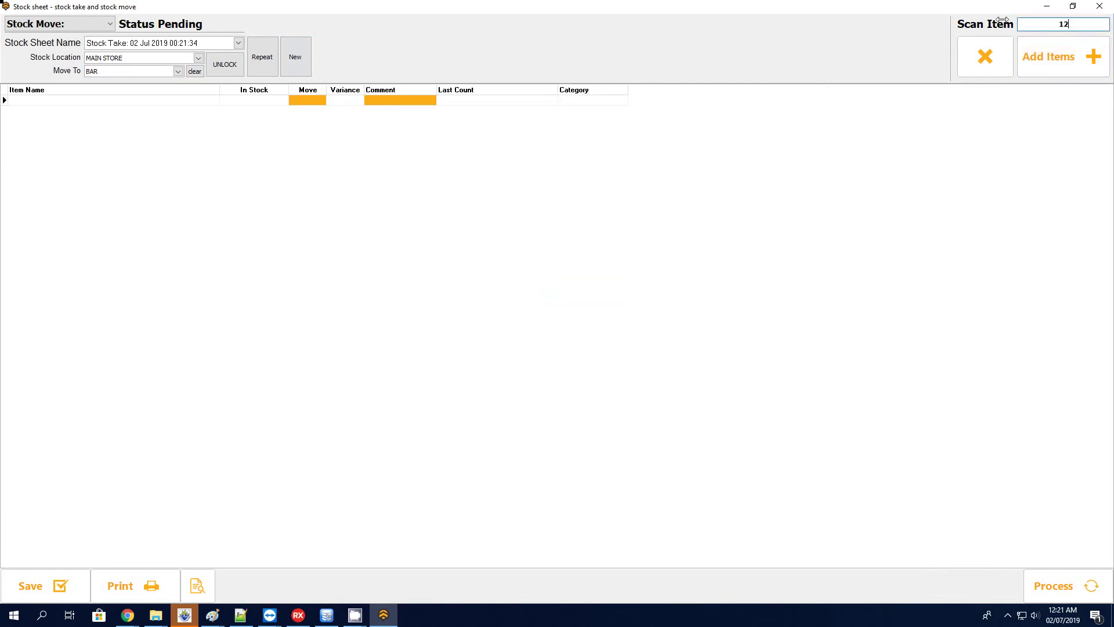
text(3)
key(Return)
text(8)
key(Return)
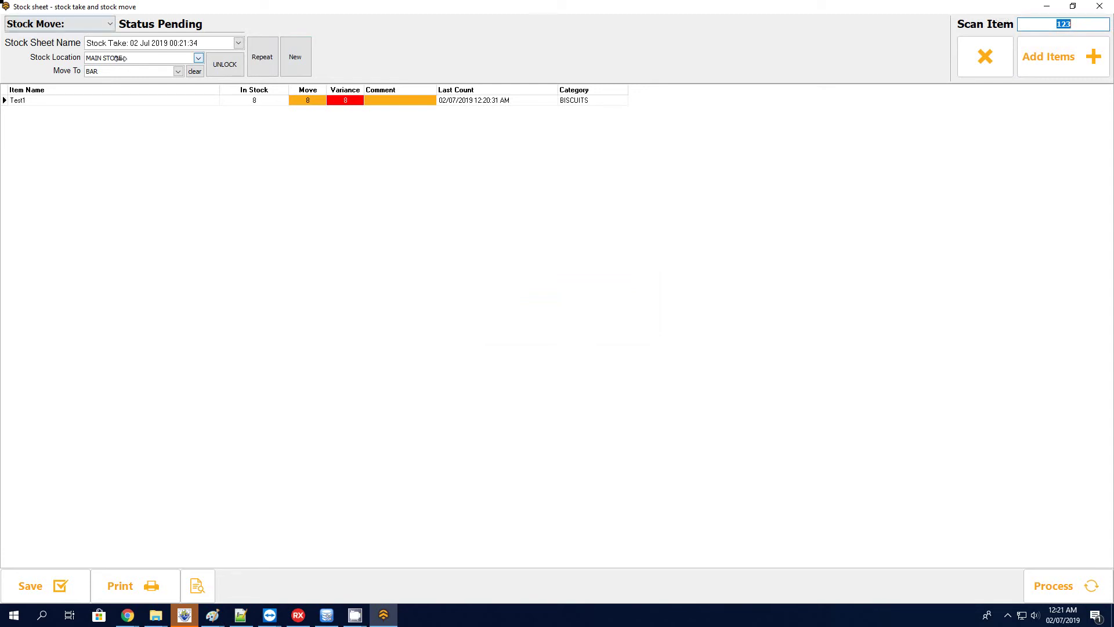
Process the stock move from MAIN STORE to BAR, confirming the stock update.
click(1053, 586)
click(590, 323)
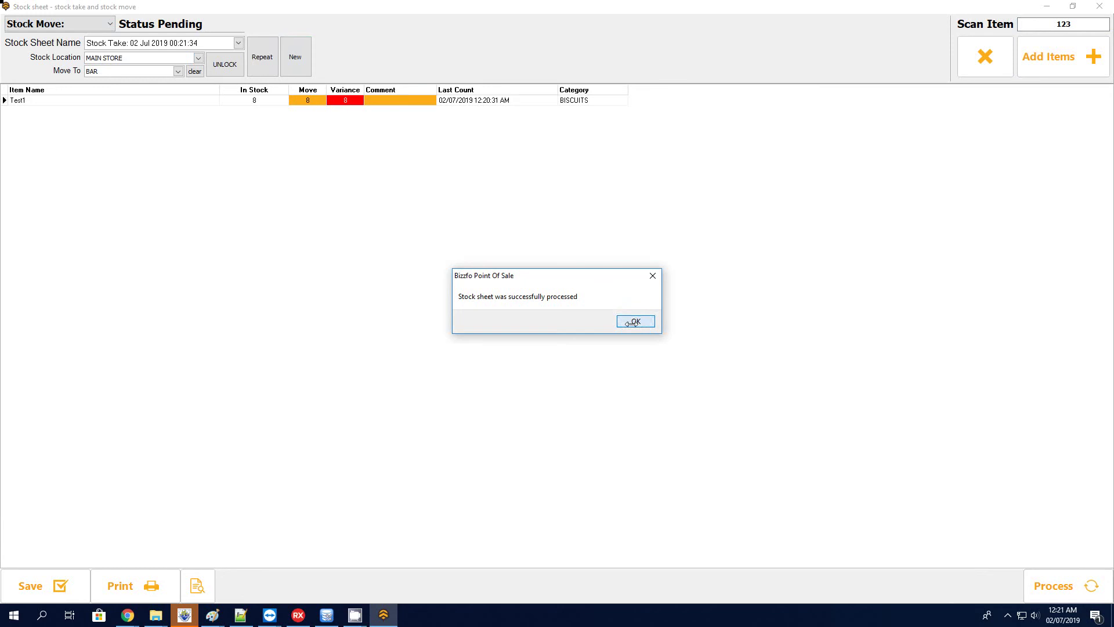
click(635, 318)
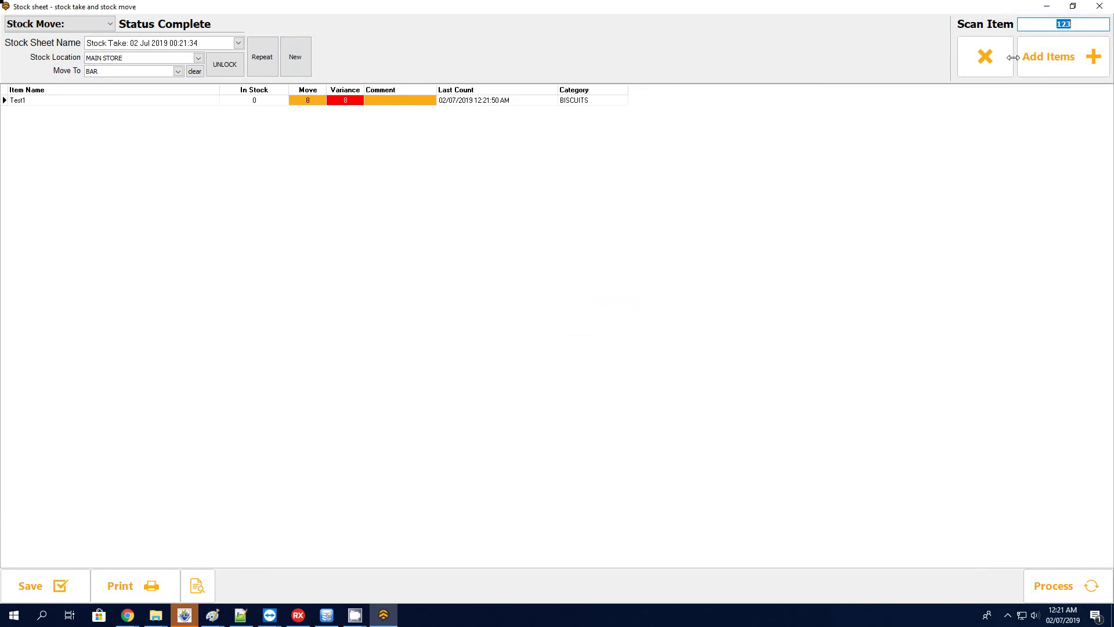
Preview the Move Stock Report for the processed sheet, and return to the inventory.
click(133, 587)
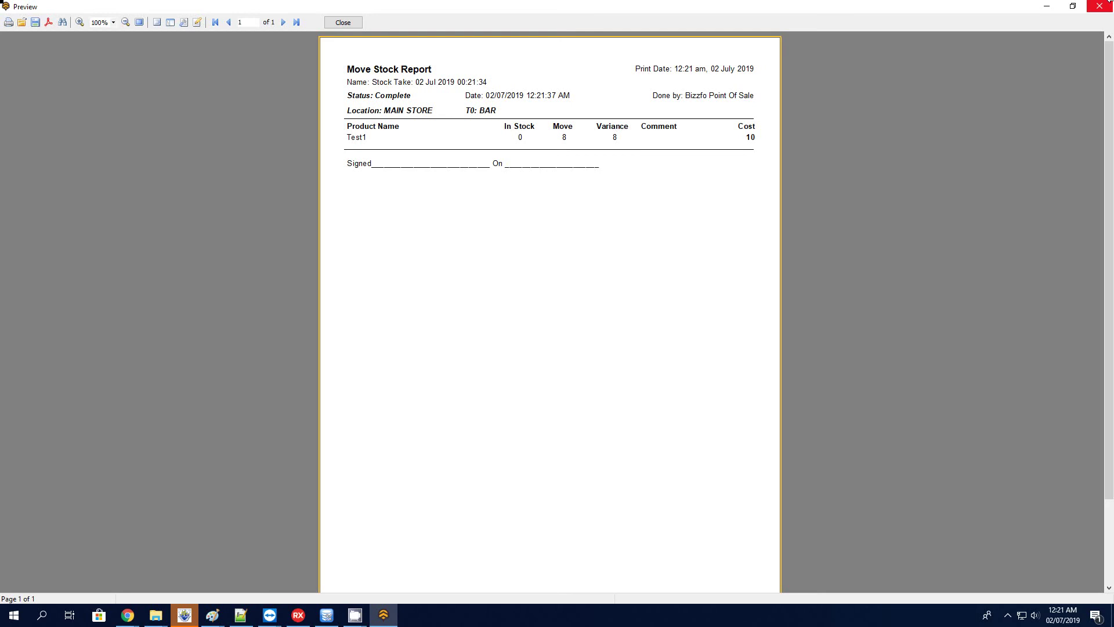
click(1100, 6)
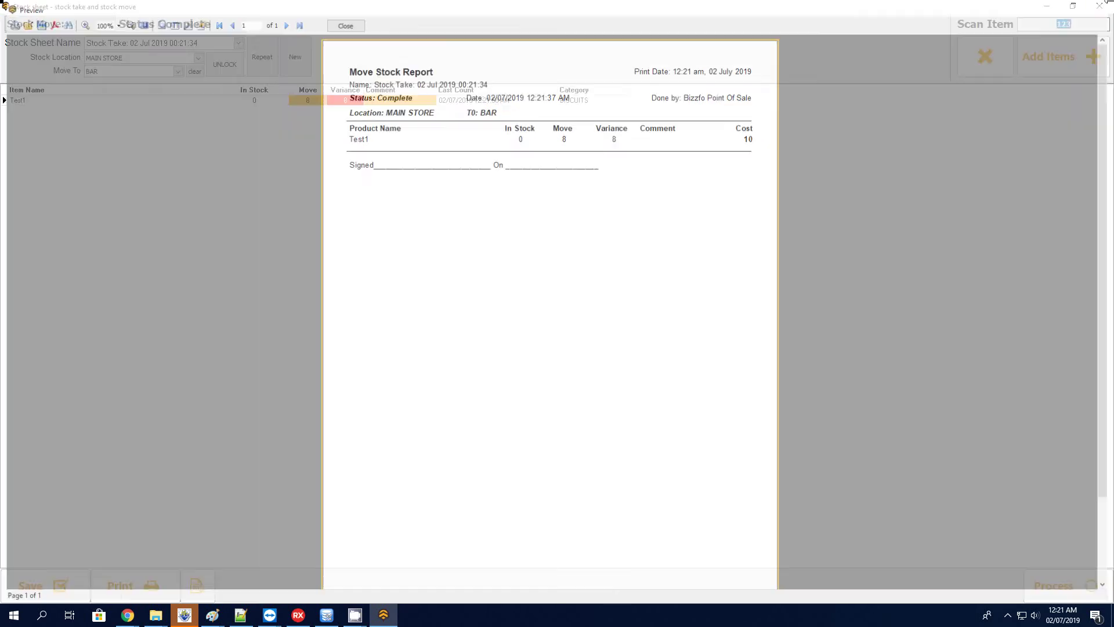
click(1099, 6)
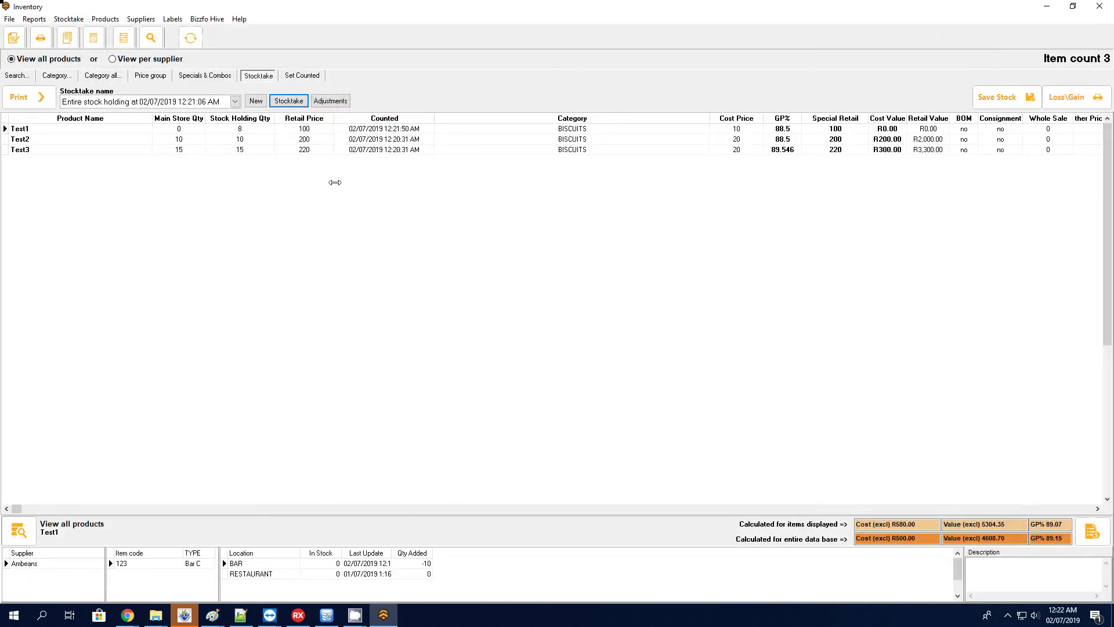
Examine the main store quantity and the stock per location for Test1 and Test2.
click(181, 132)
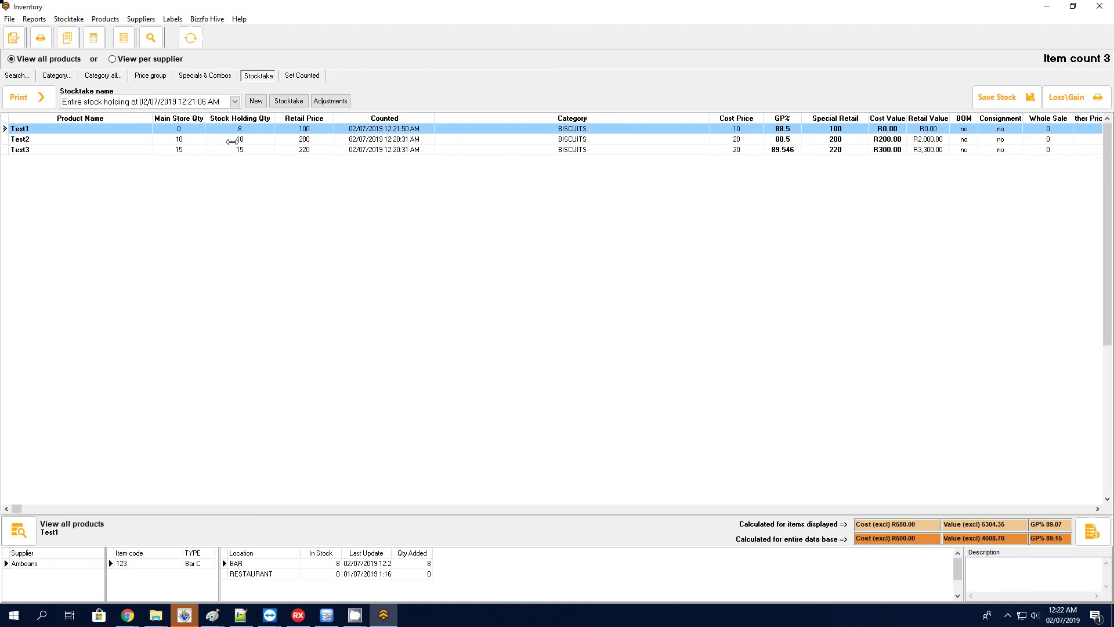
click(181, 139)
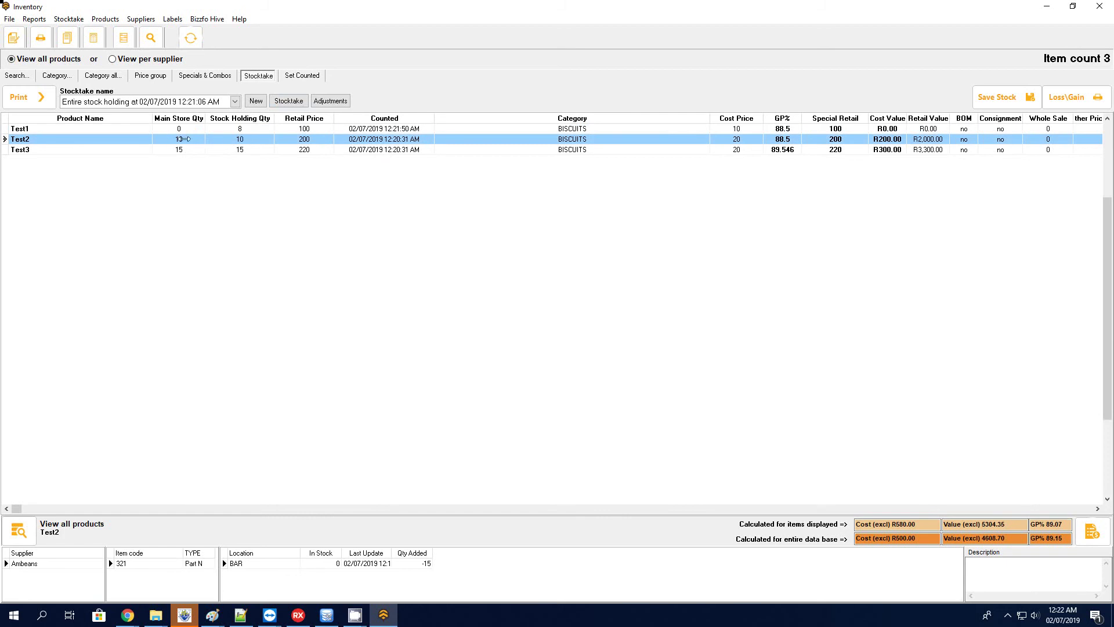
click(183, 128)
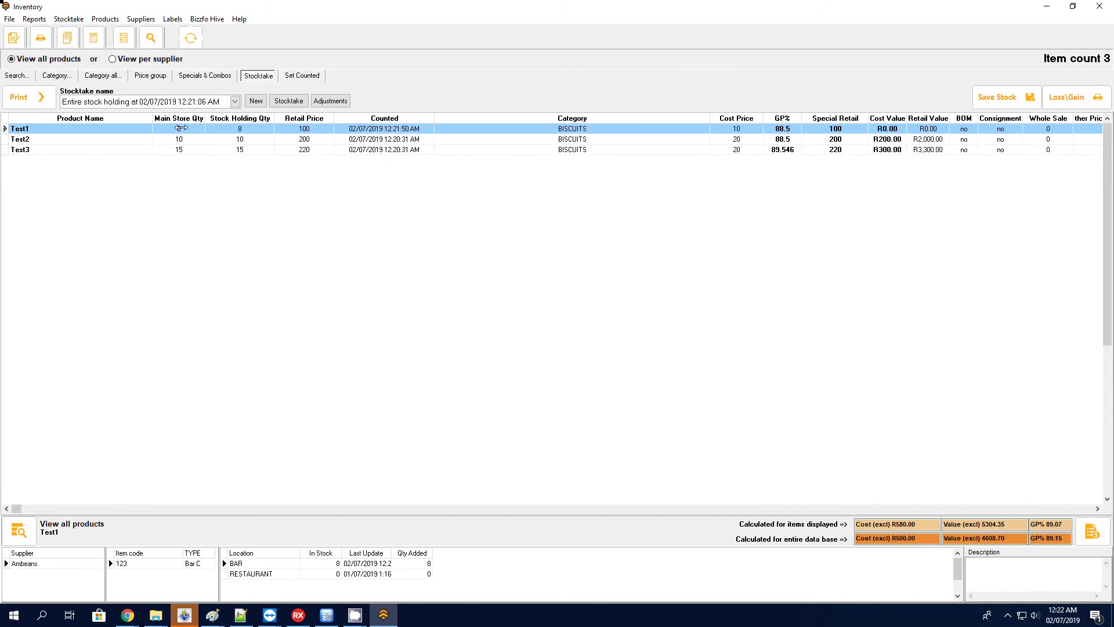
click(268, 560)
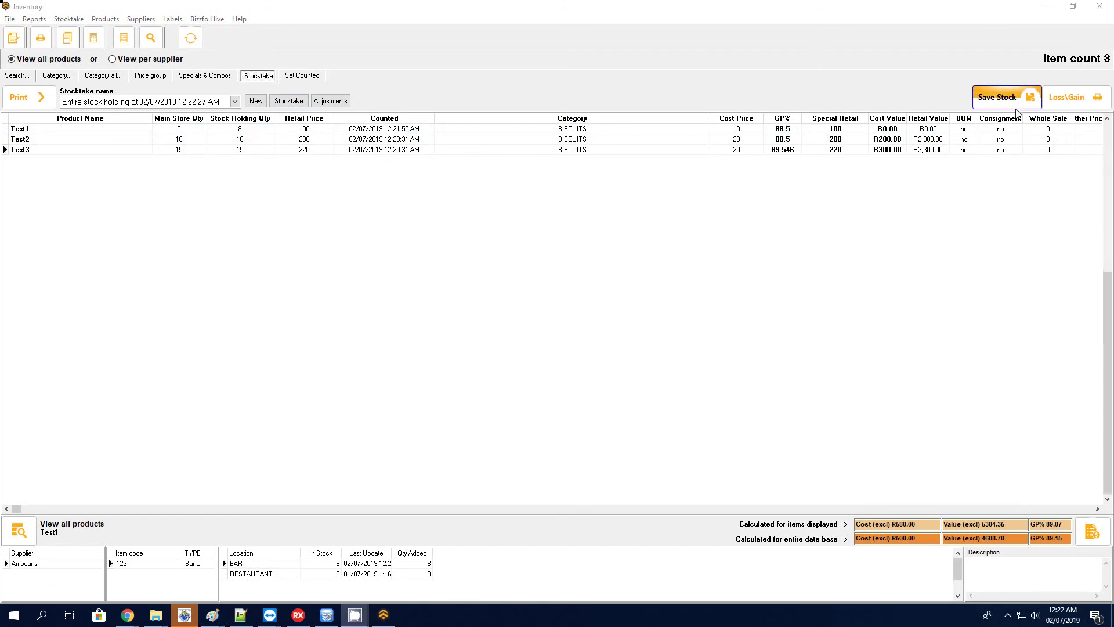
Save a snapshot of the entire stock holding and show its entries in the stock adjustments.
click(998, 97)
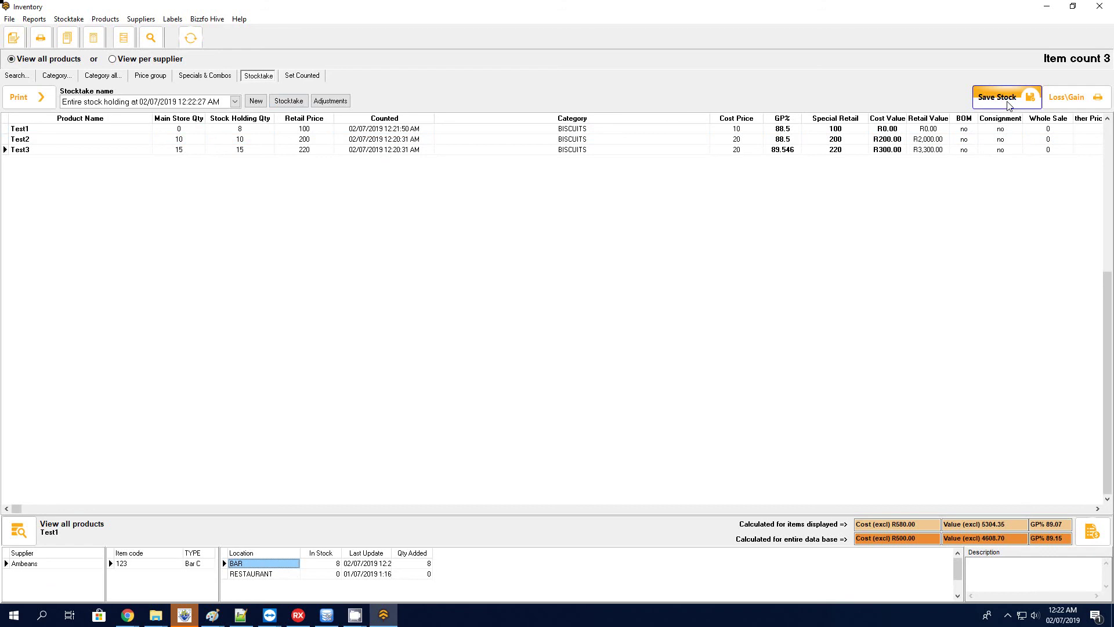
click(328, 102)
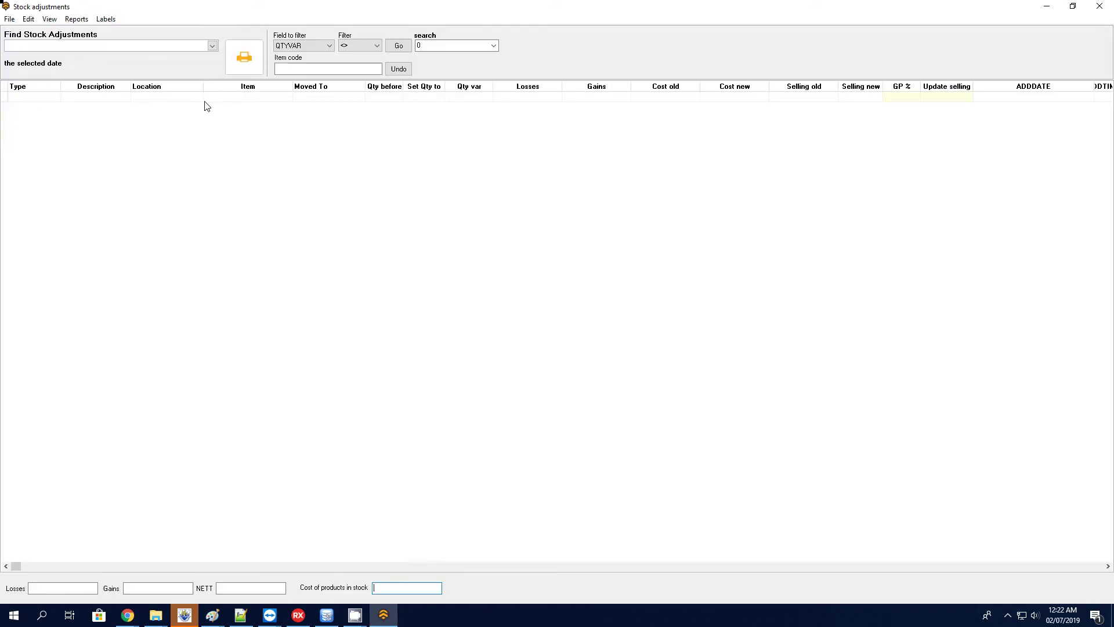
click(127, 49)
click(101, 60)
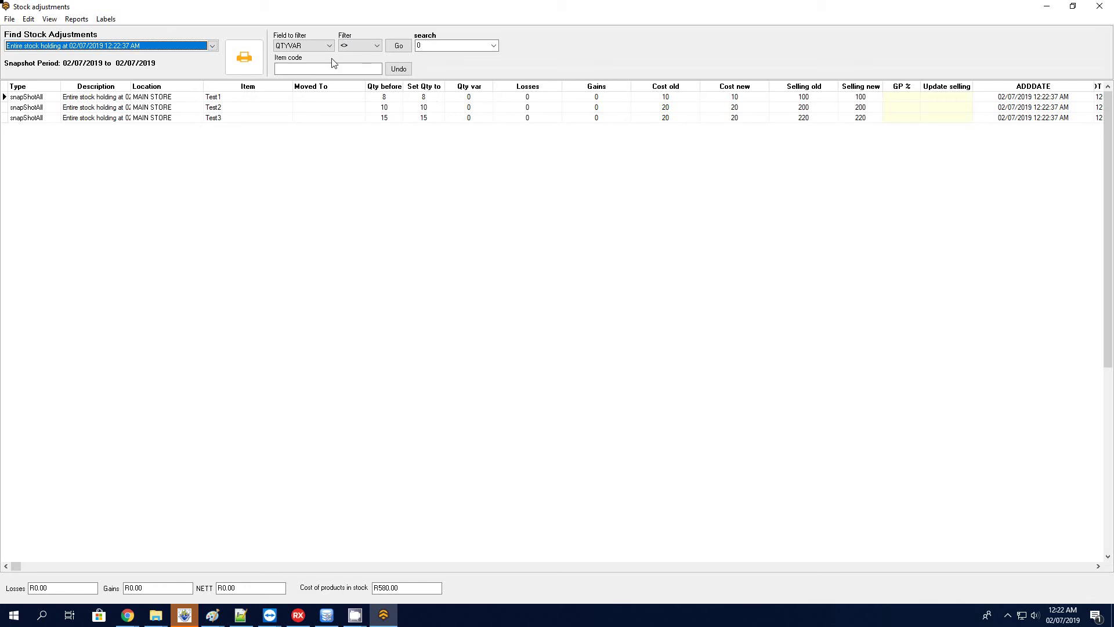
Preview the stock audit trail for the saved stock holding, and close the stock adjustments.
click(244, 56)
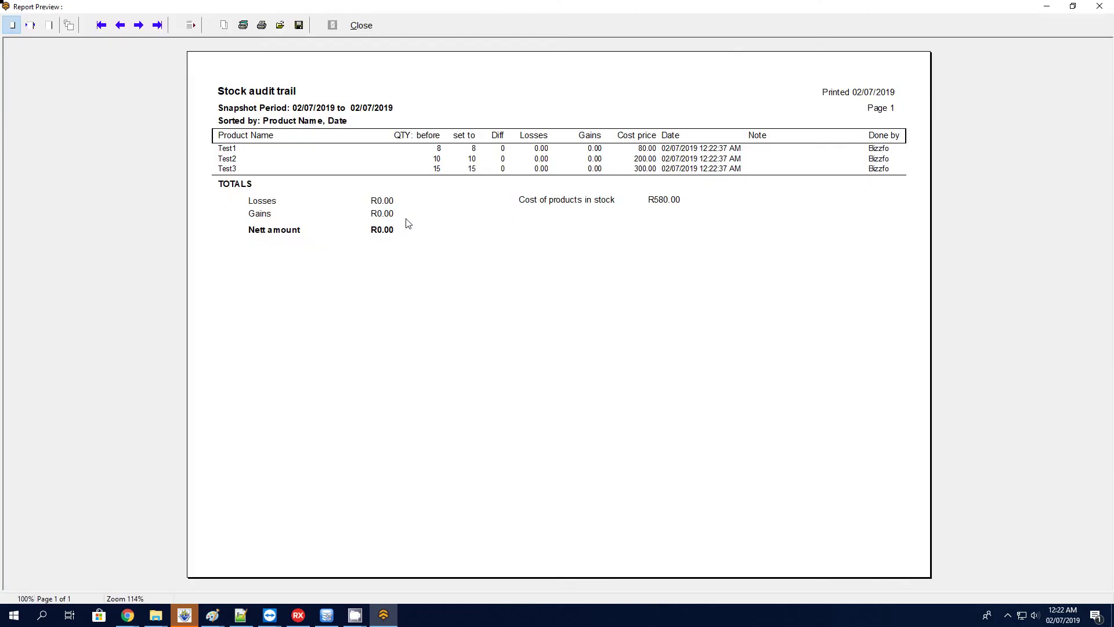
click(361, 26)
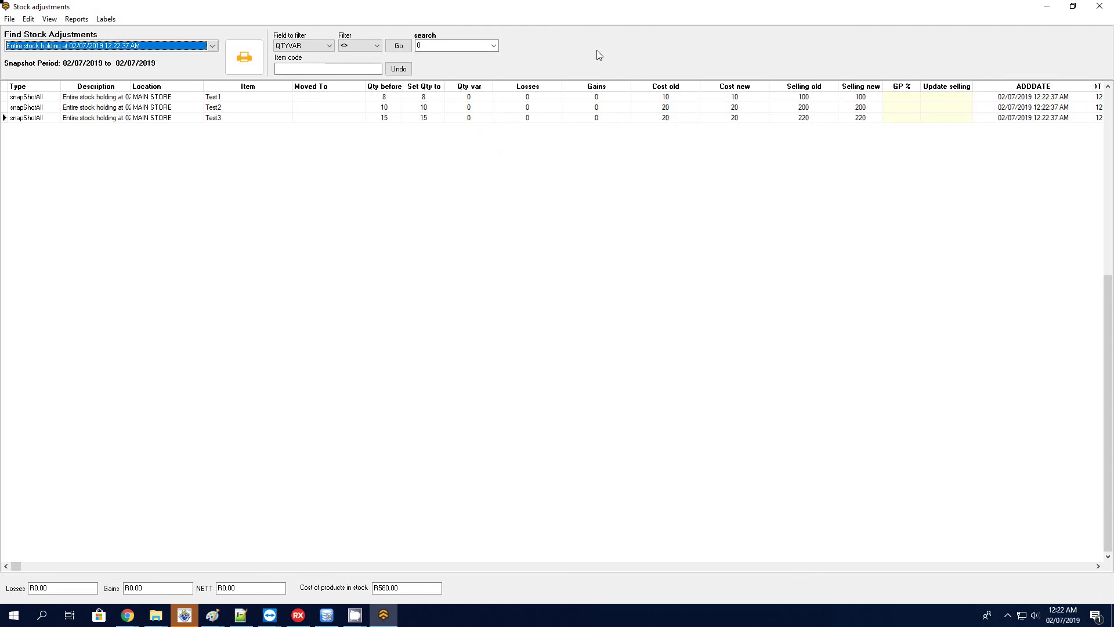
click(1100, 6)
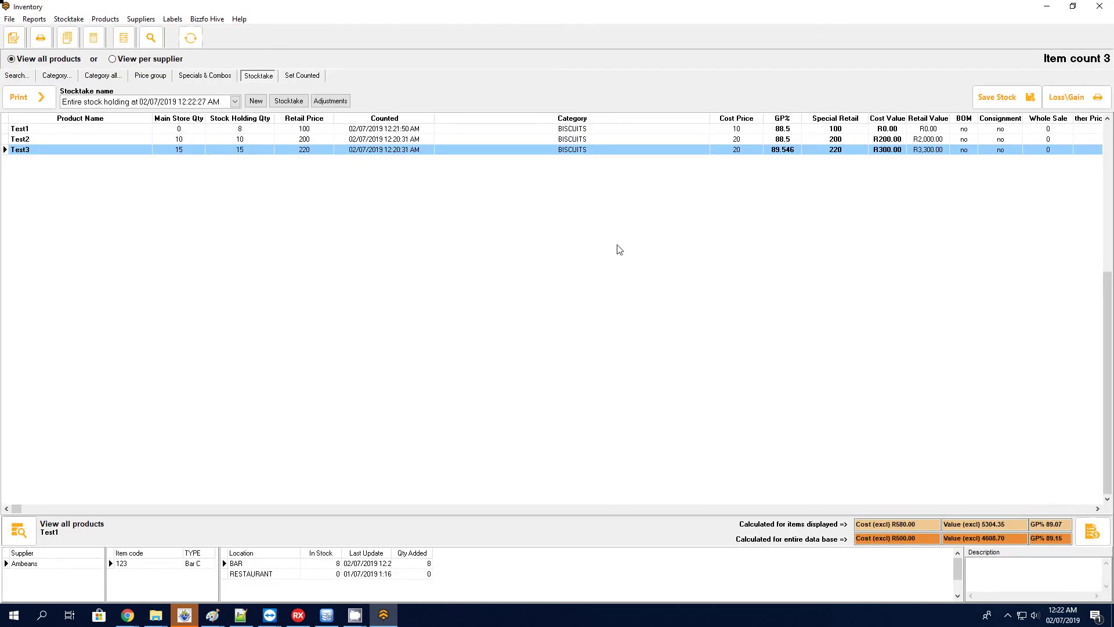
Create a new stock take sheet for MAIN STORE with the default name and no note.
click(289, 101)
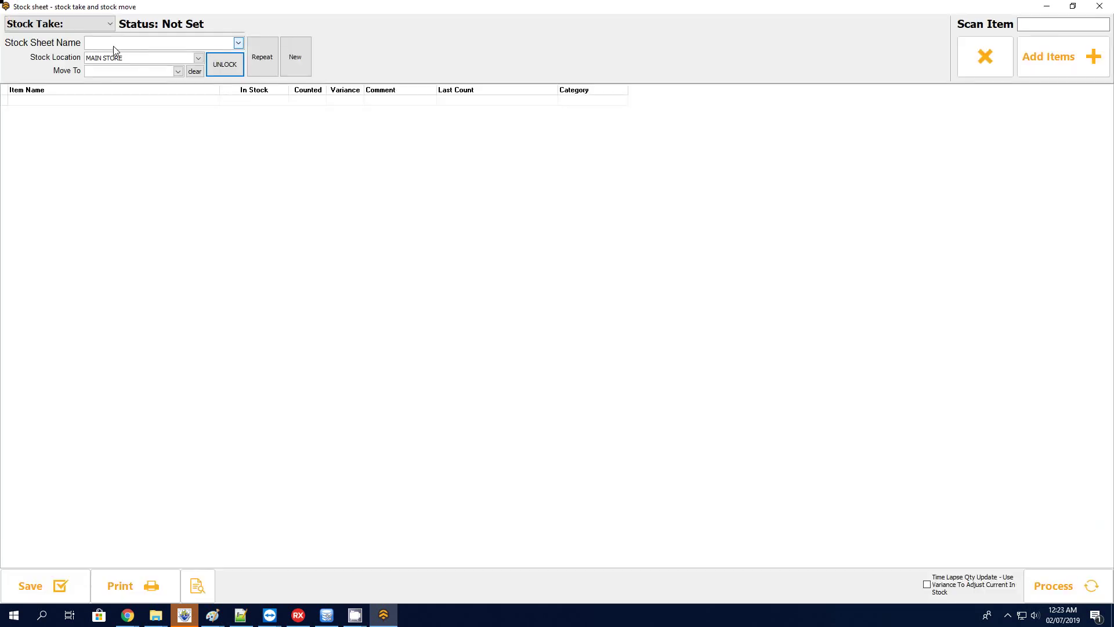
click(295, 56)
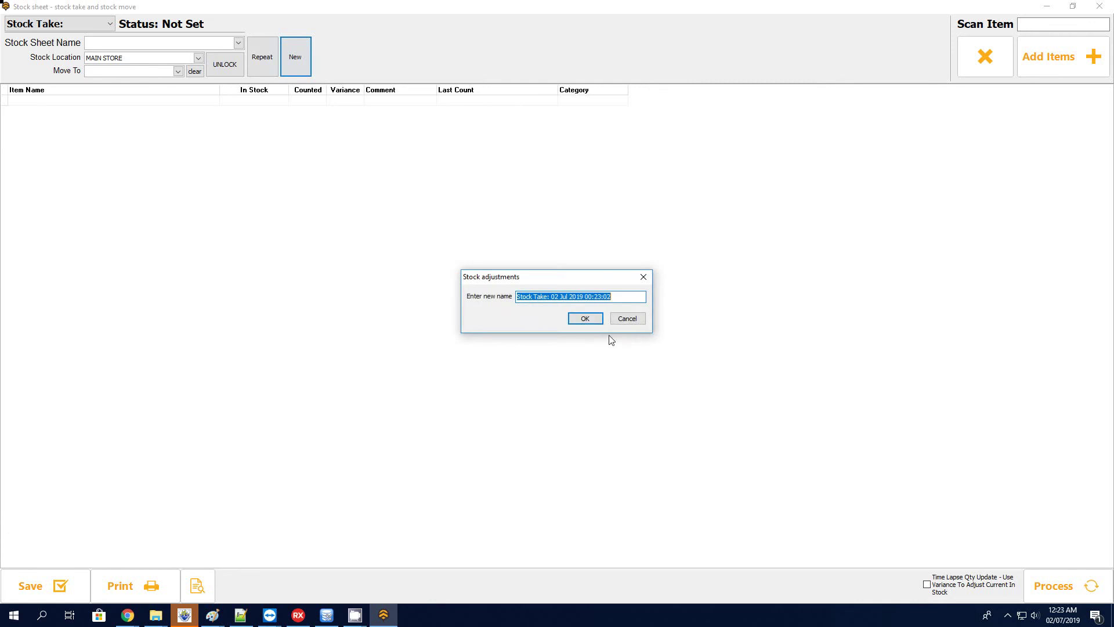
click(594, 322)
click(594, 319)
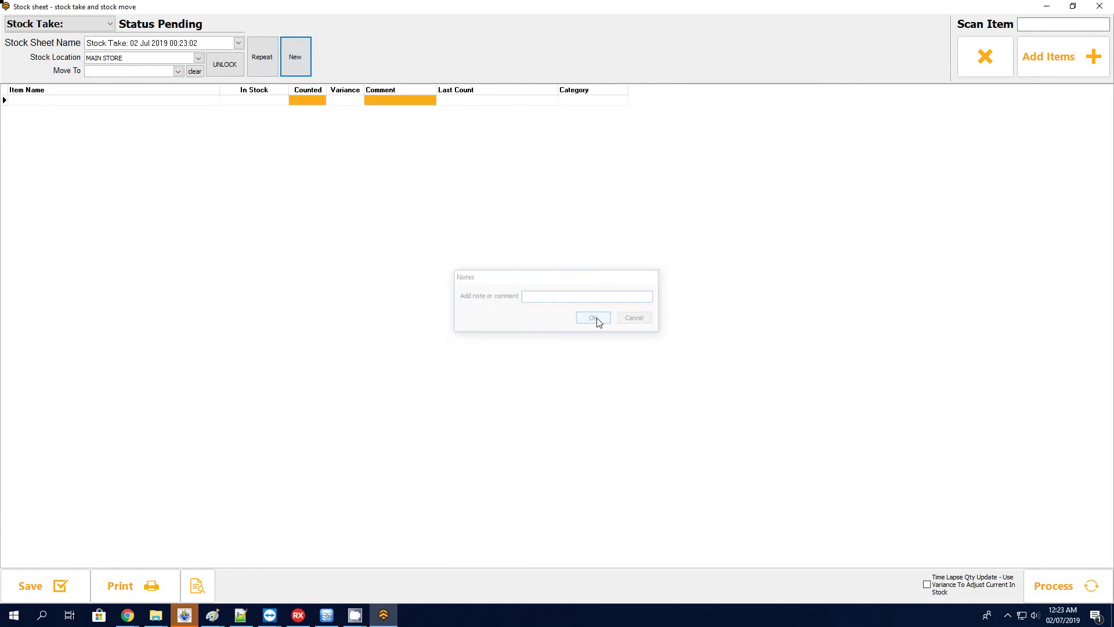
Add Test2 to the stock sheet and set its counted quantity to 12.
click(1051, 56)
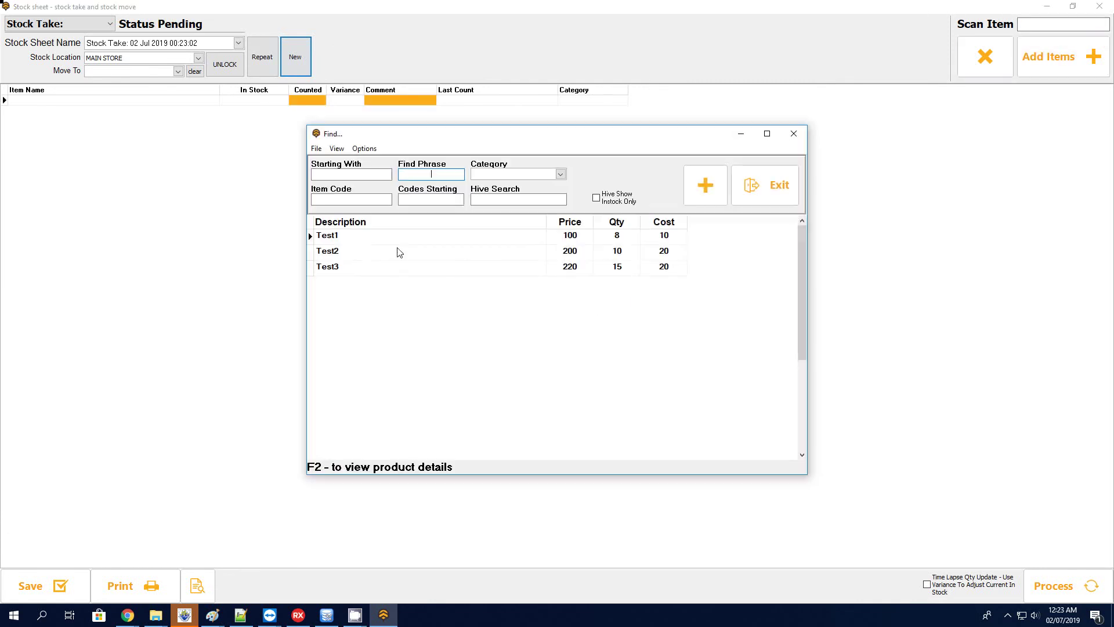
click(360, 251)
click(708, 194)
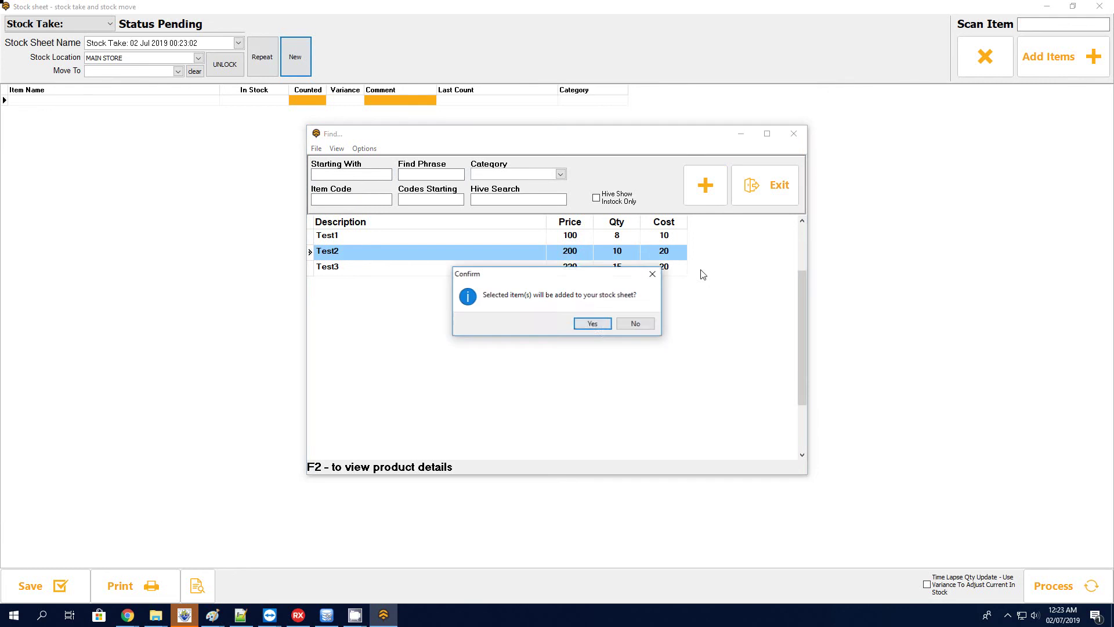
click(592, 324)
click(765, 186)
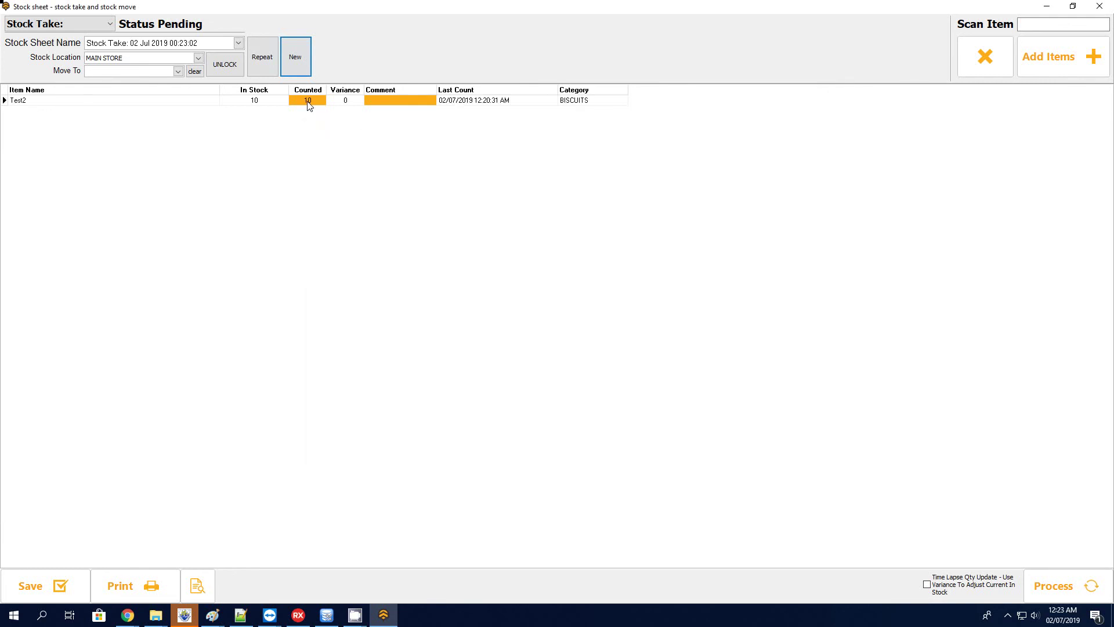
text(12)
key(Return)
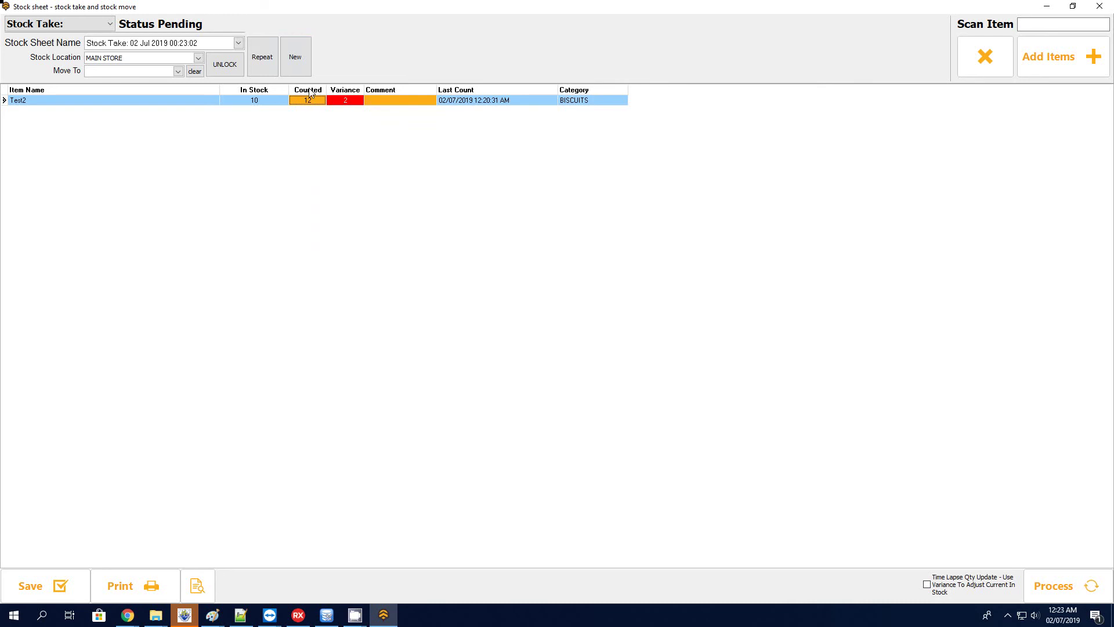
Process the MAIN STORE stock take for Test2, confirm the completion, and close the stock sheet.
click(1094, 587)
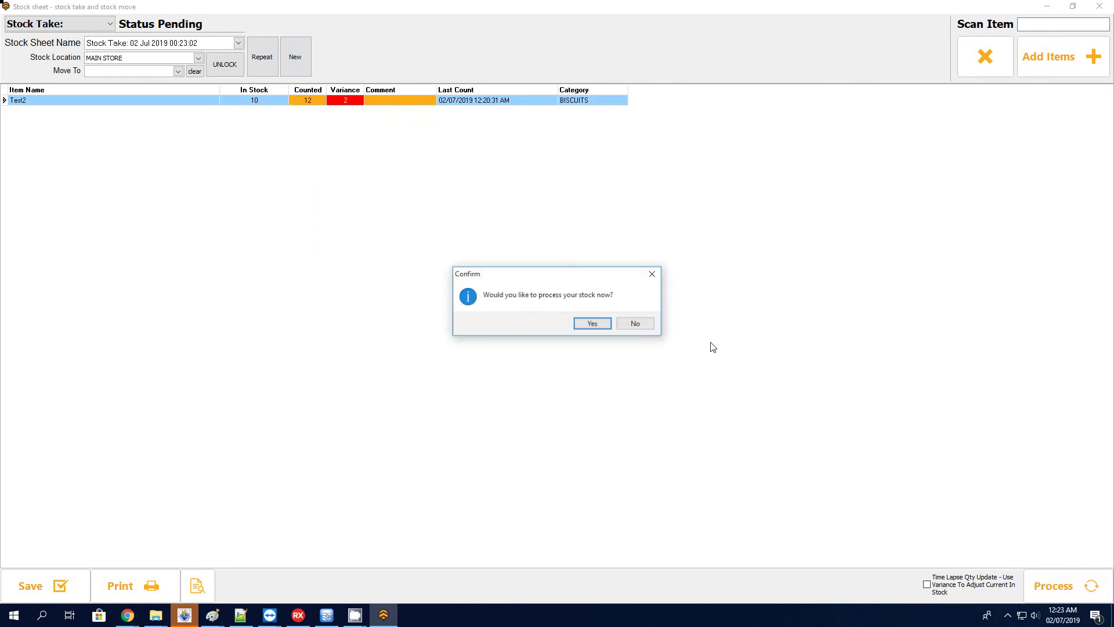
click(593, 323)
click(636, 322)
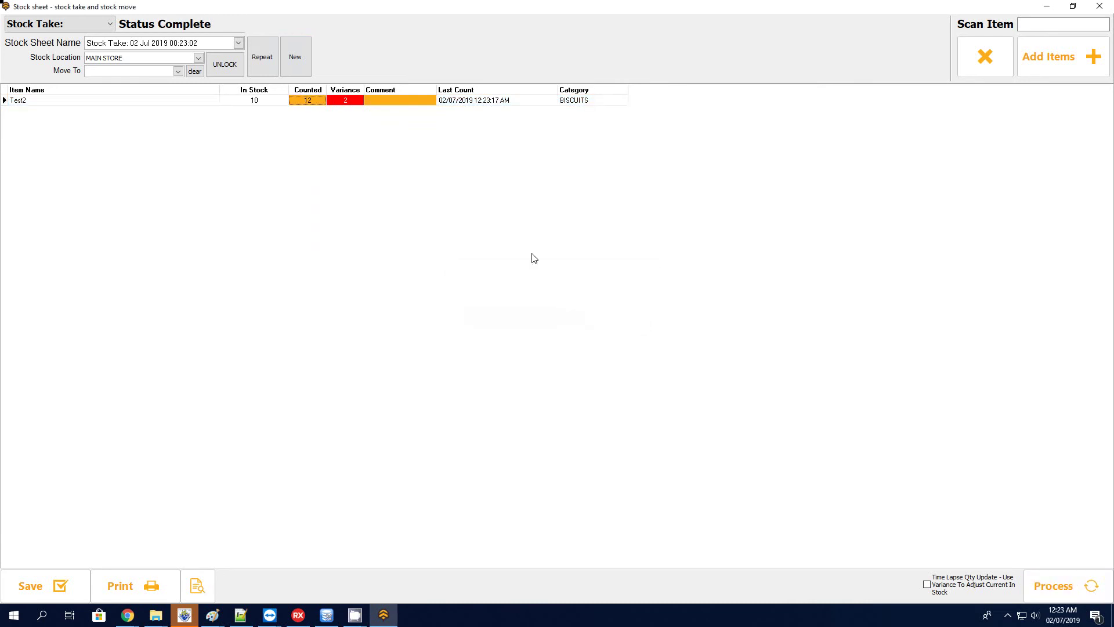
click(1103, 8)
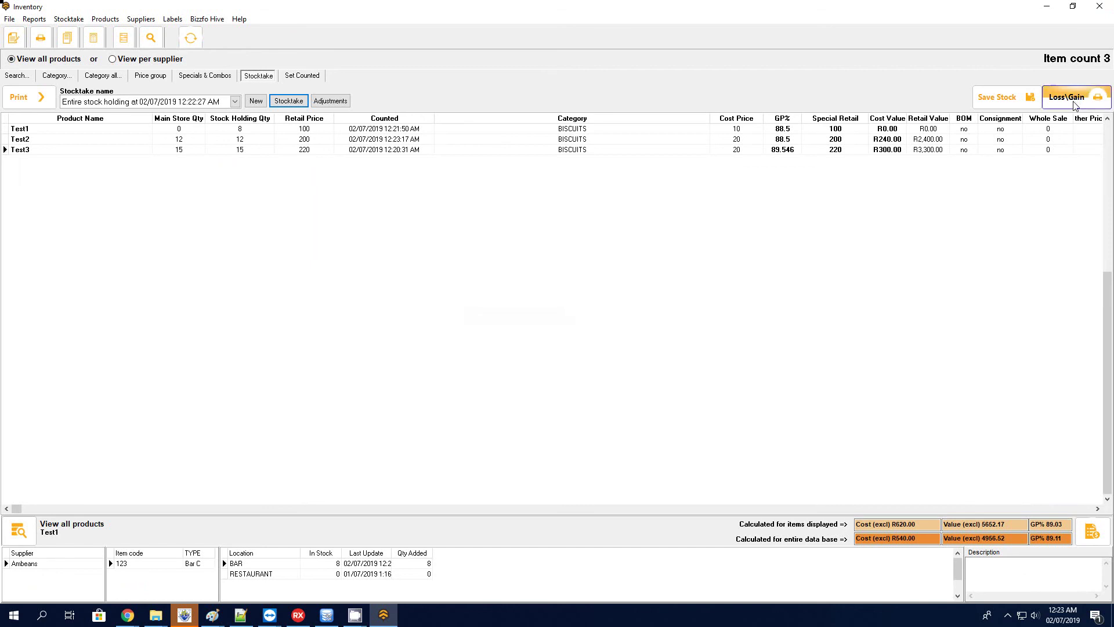
Try to preview the Loss\Gain report, and check the list of saved stock takes and stock holdings in the stock adjustments.
click(1071, 98)
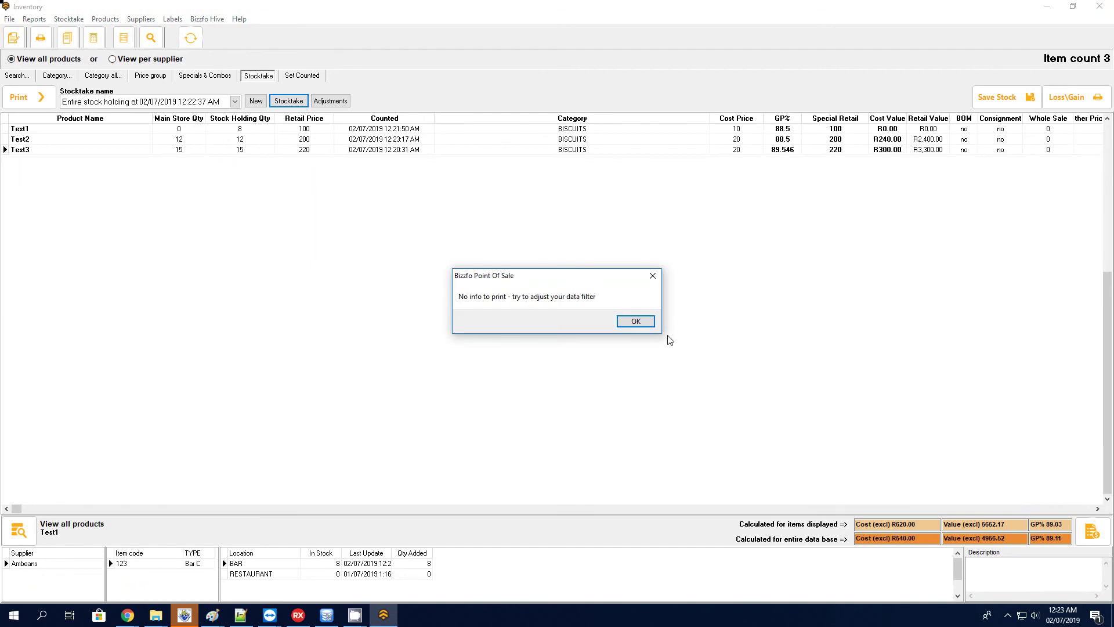
click(638, 323)
click(330, 101)
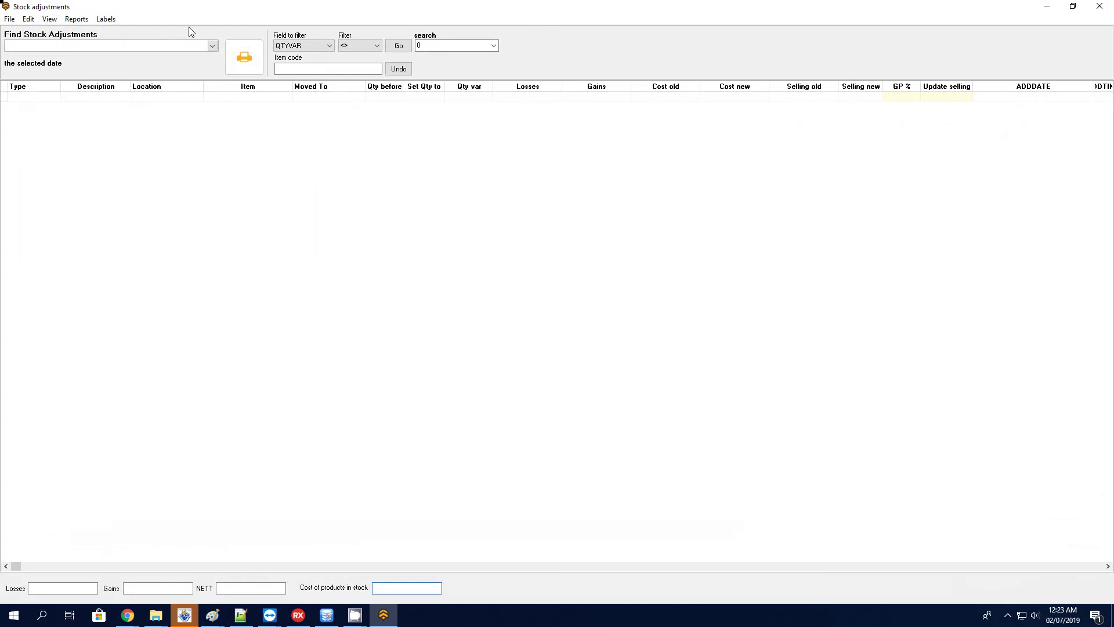
click(152, 49)
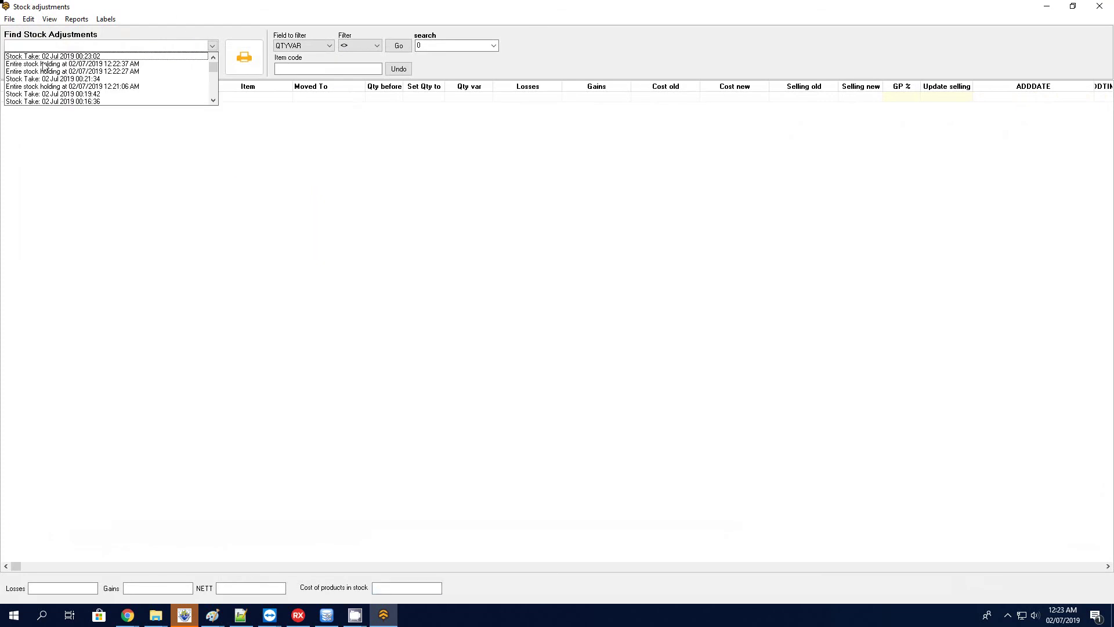
click(635, 2)
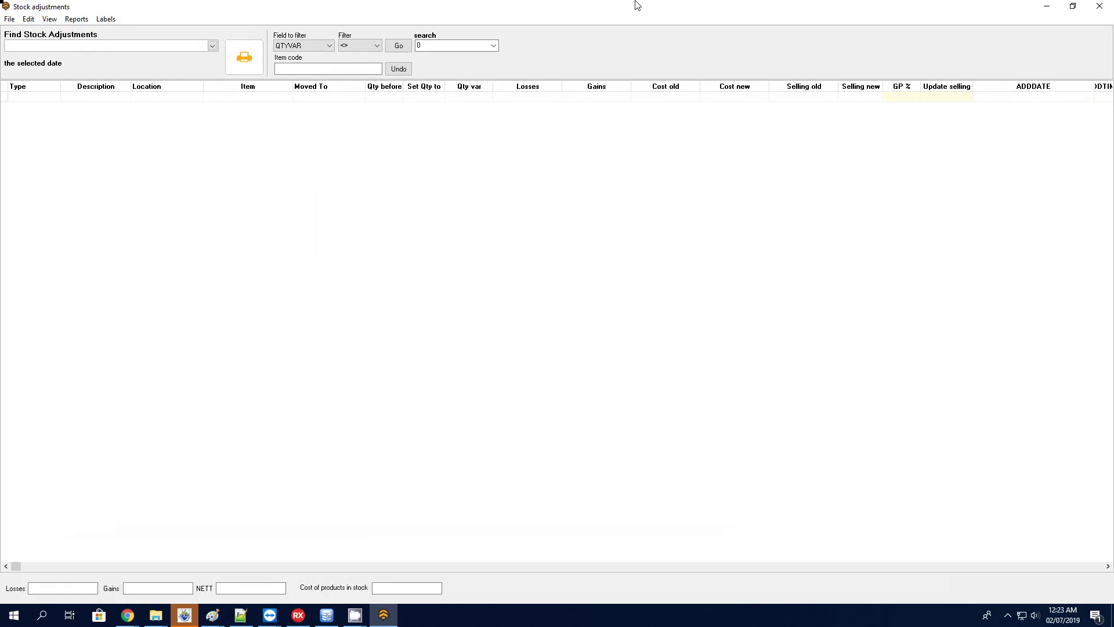
click(1100, 6)
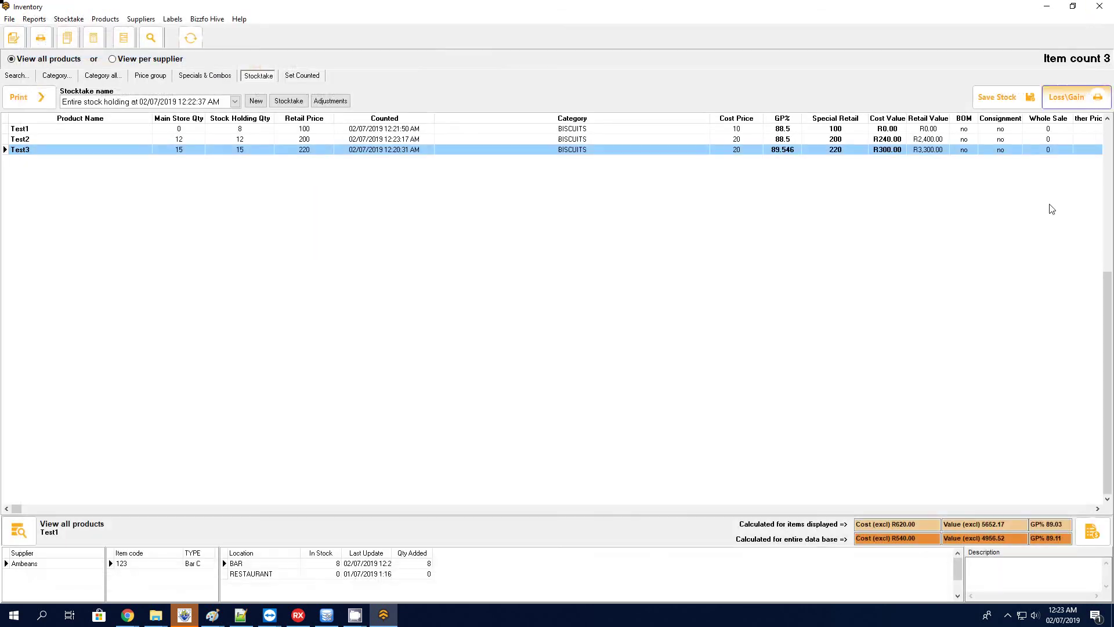
Preview the Loss\Gain stock audit trail from the inventory's stocktake view, and close the report.
click(1085, 105)
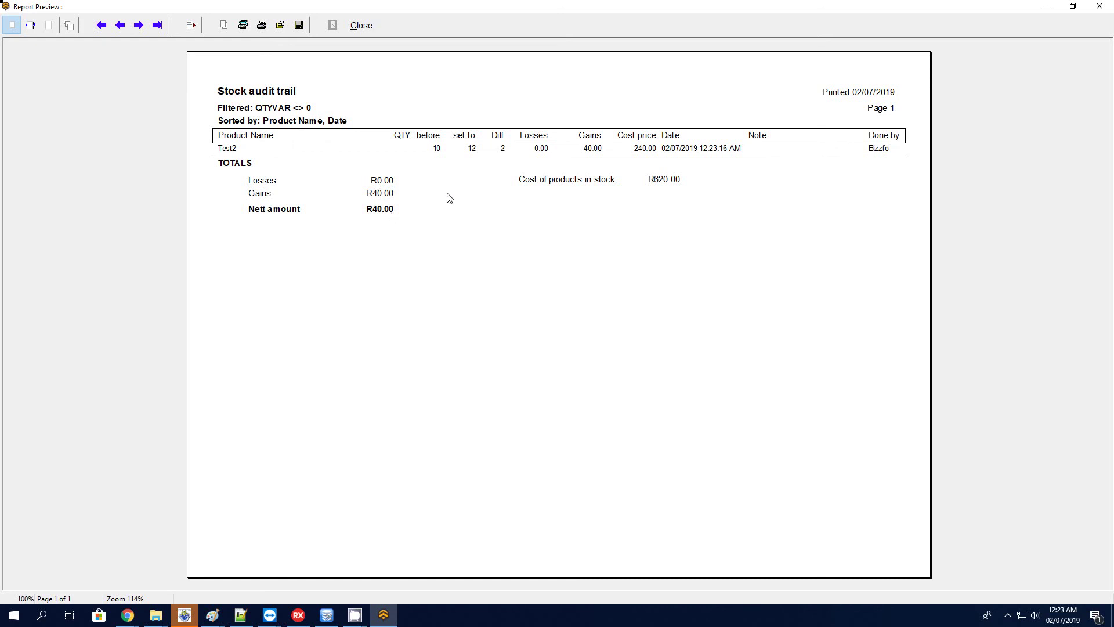
click(361, 25)
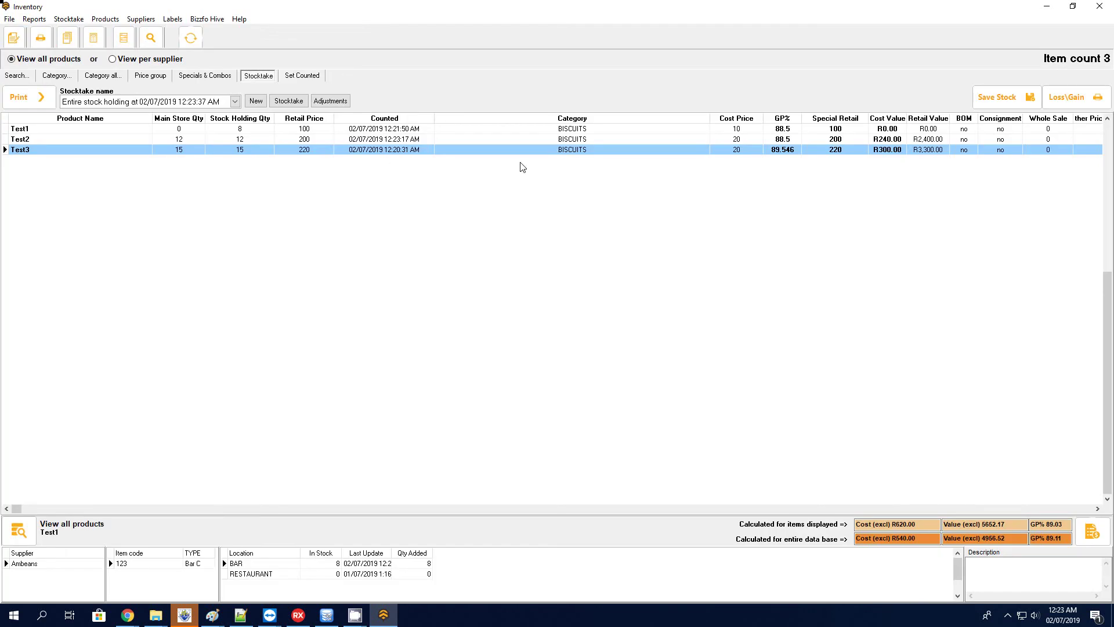